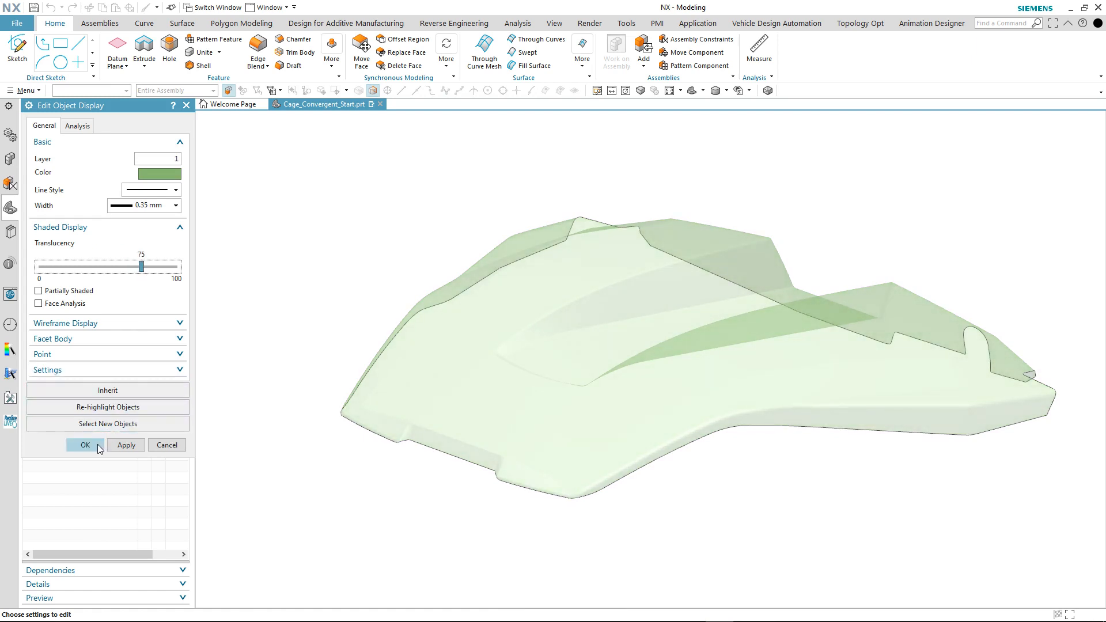
Apply a translucency of 75 to the convergent body and show the finished Face Blend (57) surface.
{"action": "left_click", "coordinate": [94, 445]}
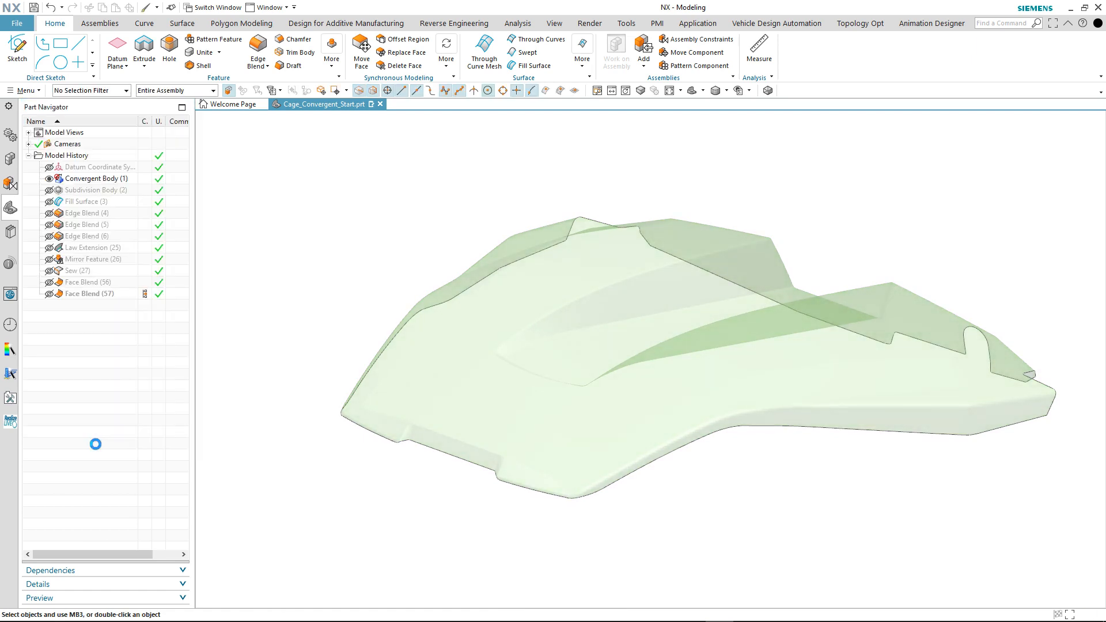
{"action": "left_click", "coordinate": [50, 295]}
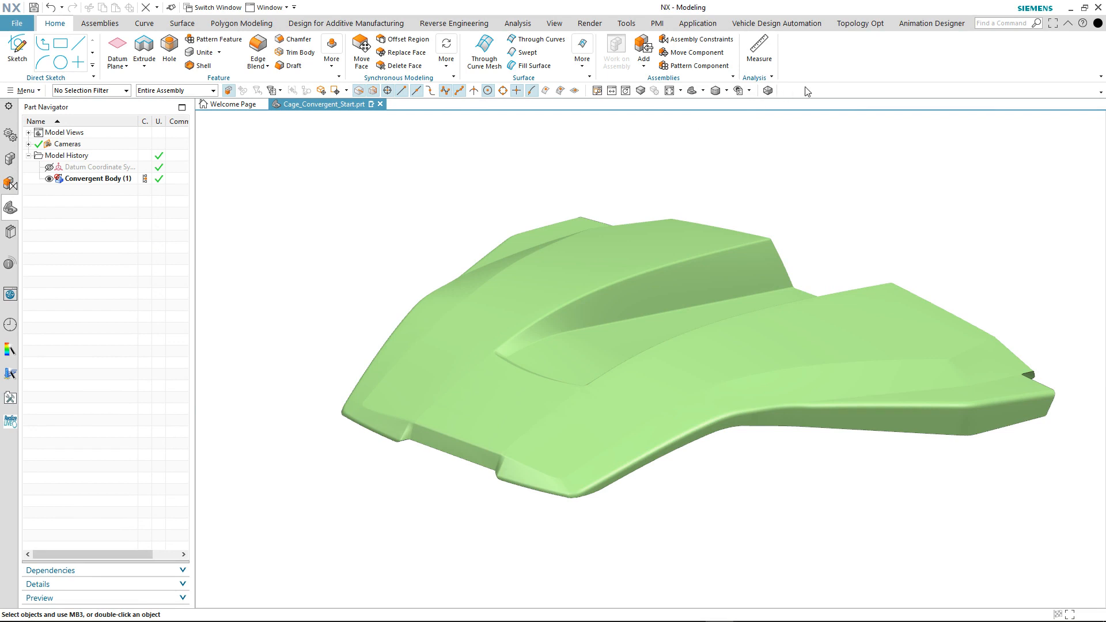
Set the shaded display translucency of the convergent body to 75.
{"action": "key", "text": "ctrl+j"}
{"action": "left_click", "coordinate": [656, 234]}
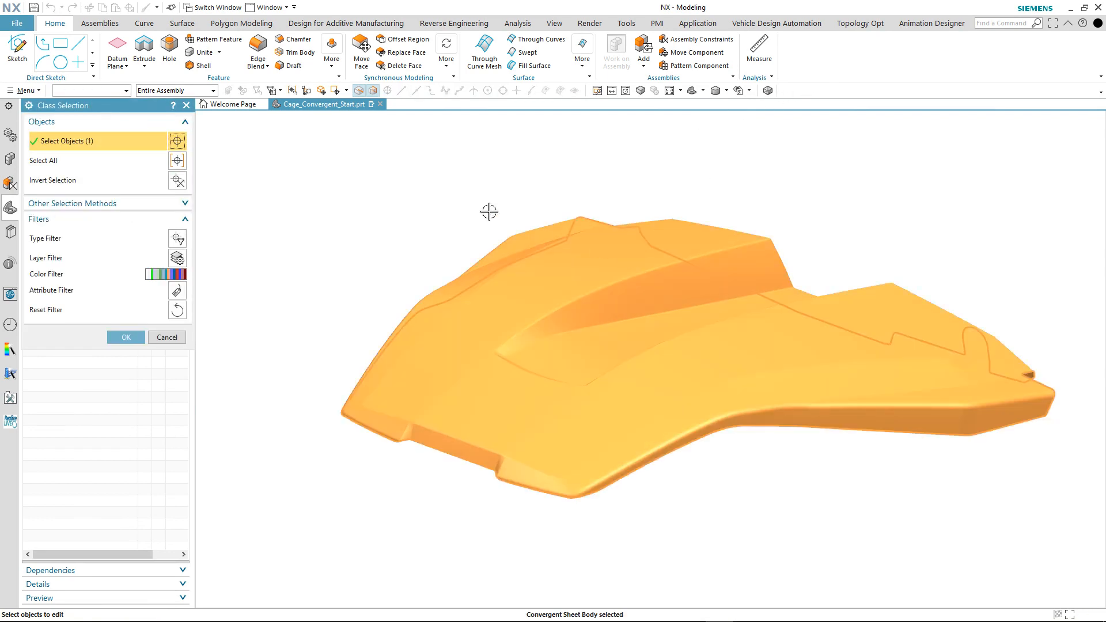
{"action": "middle_click", "coordinate": [457, 203]}
{"action": "left_click_drag", "start_coordinate": [48, 269], "coordinate": [143, 274]}
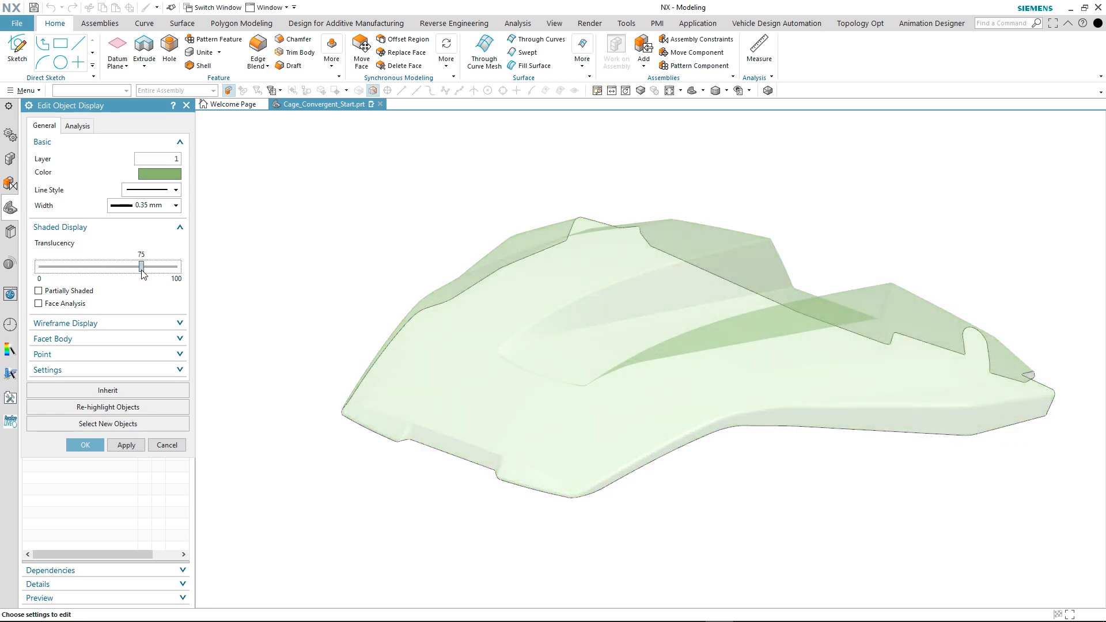
{"action": "left_click", "coordinate": [85, 444]}
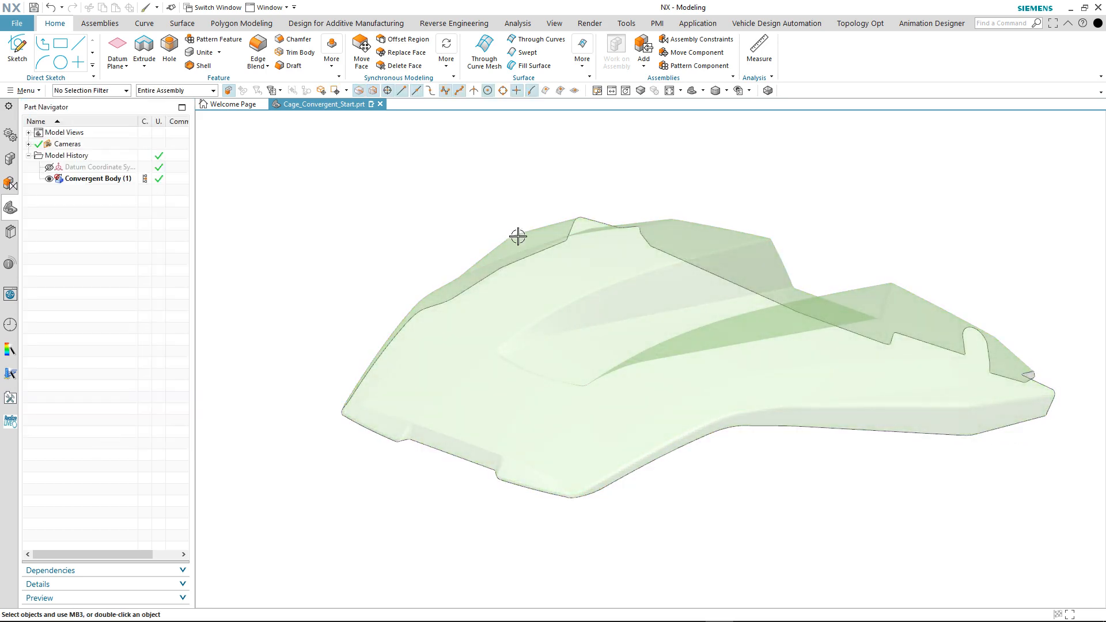
Display the facet edges of the convergent body, orient it to a top view, and enter the NX Realize Shape environment.
{"action": "left_click", "coordinate": [768, 91]}
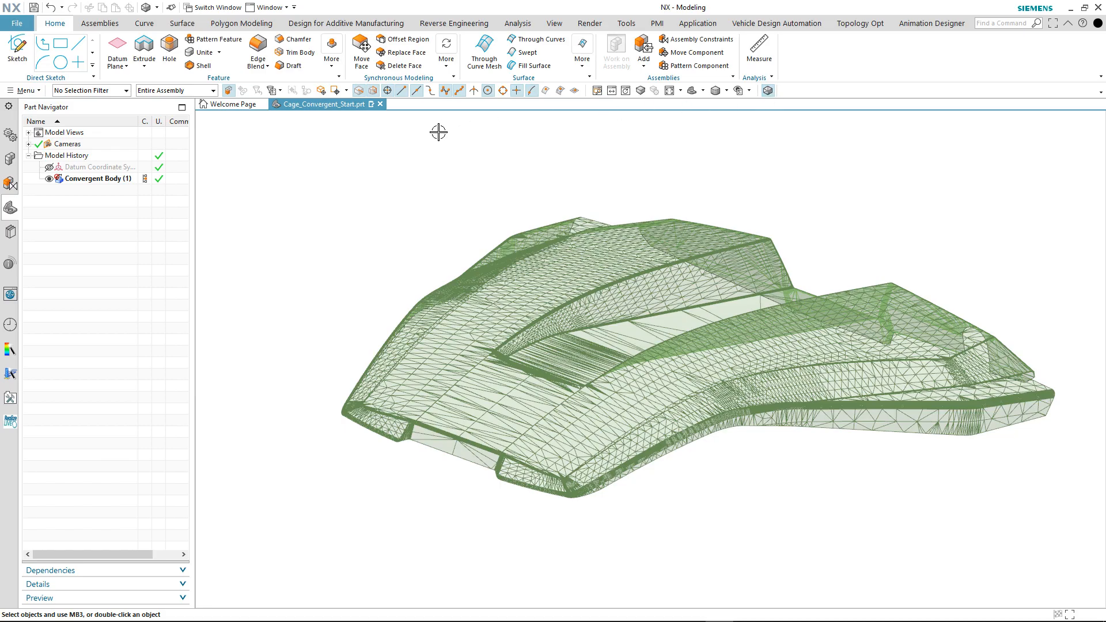
{"action": "middle_click_drag", "start_coordinate": [439, 132], "coordinate": [373, 243]}
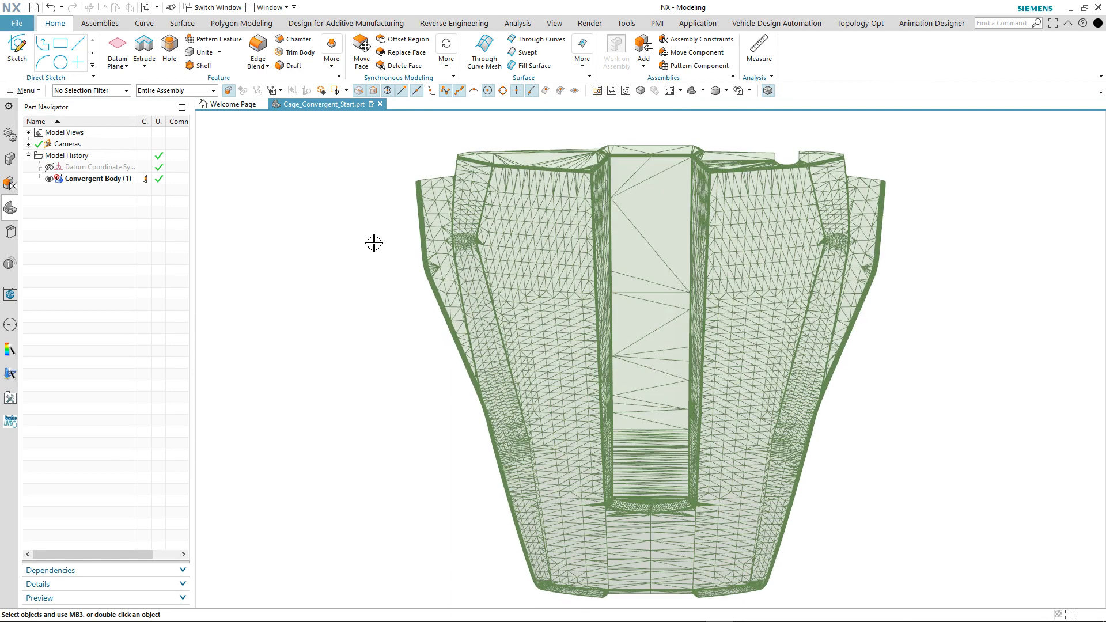
{"action": "left_click", "coordinate": [183, 24]}
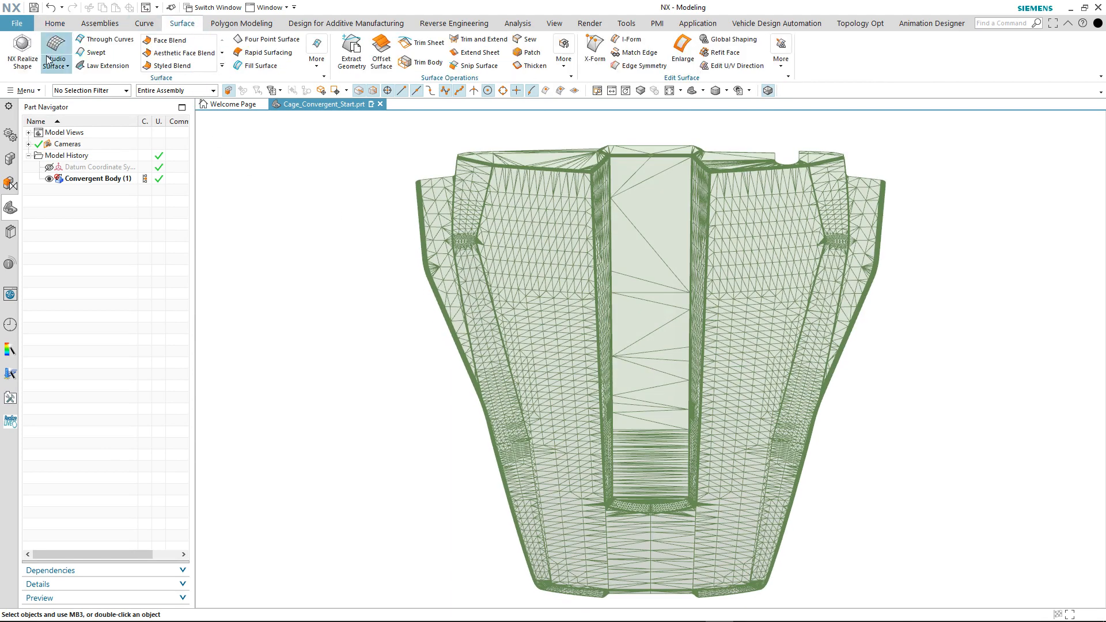
{"action": "left_click", "coordinate": [20, 62]}
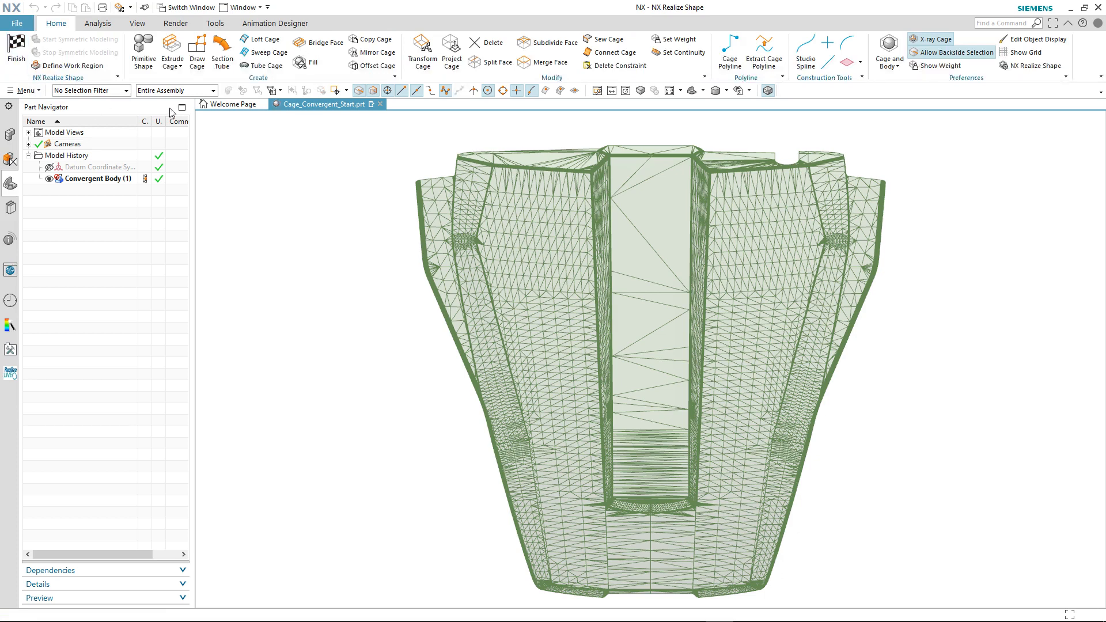
Draw three connected quad cage faces snapped to facet vertices on one side of the central channel, starting at the wide end.
{"action": "left_click", "coordinate": [199, 61]}
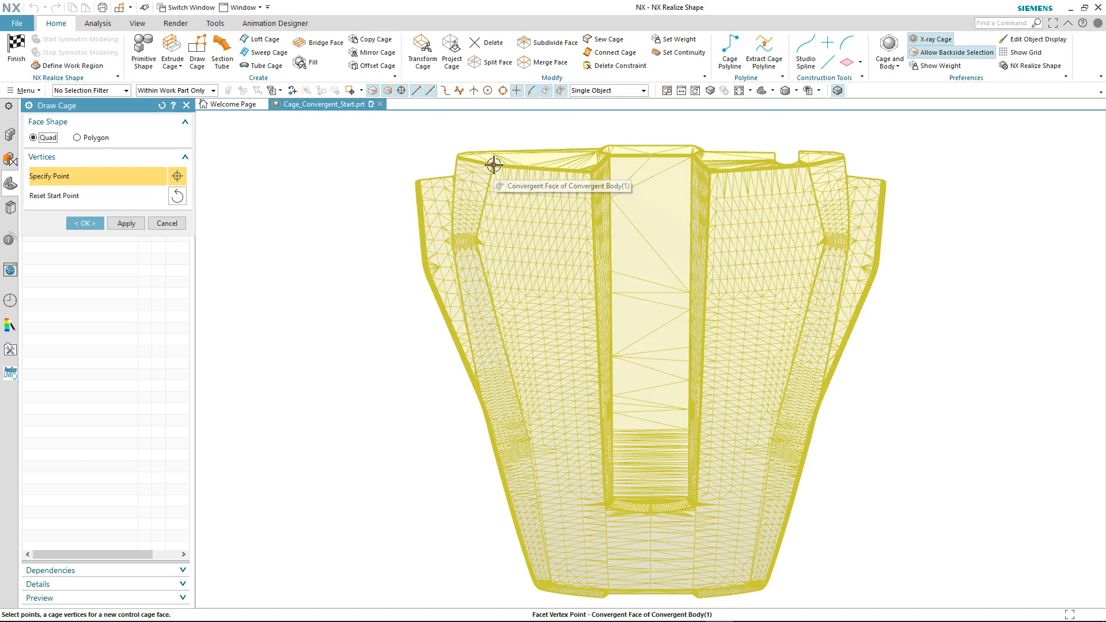
{"action": "left_click", "coordinate": [494, 165]}
{"action": "left_click", "coordinate": [590, 172]}
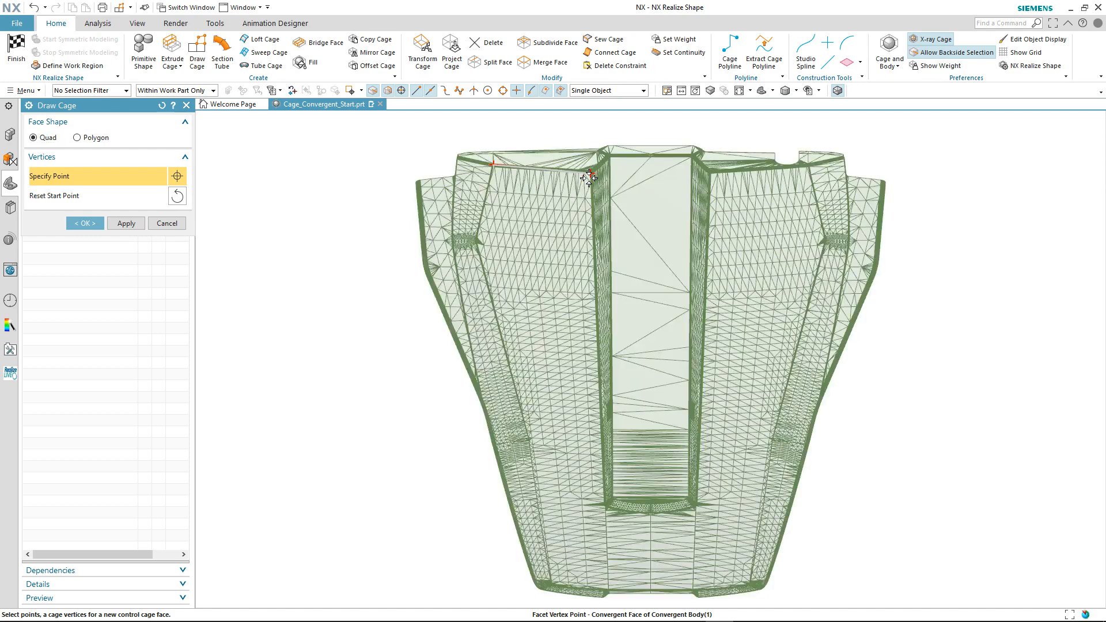
{"action": "left_click", "coordinate": [593, 254]}
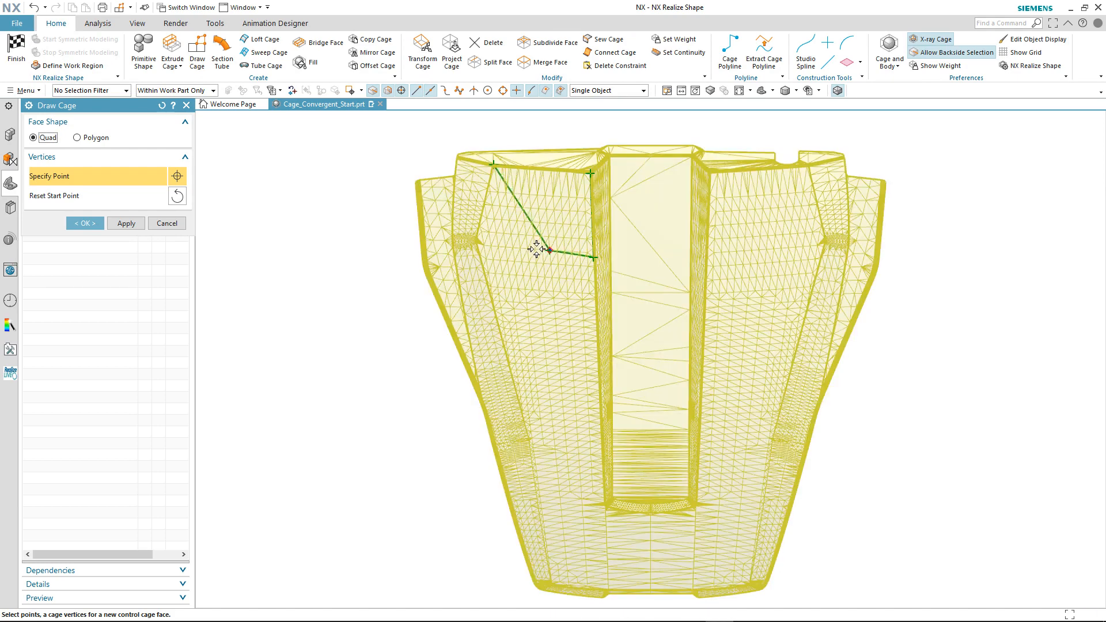
{"action": "left_click", "coordinate": [477, 246]}
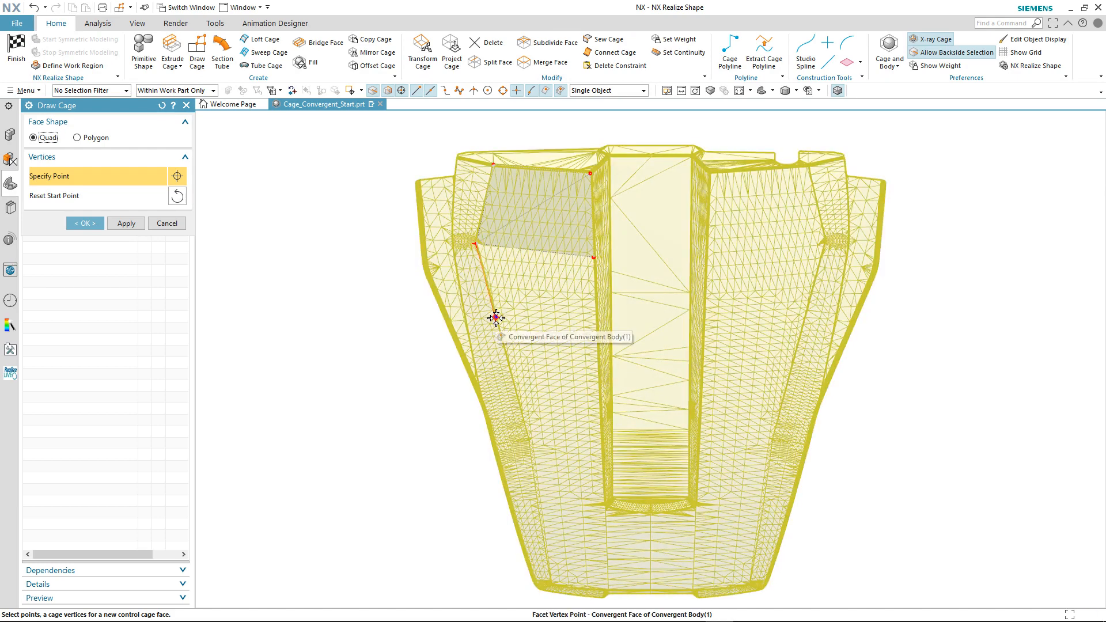
{"action": "left_click", "coordinate": [493, 316]}
{"action": "left_click", "coordinate": [593, 327]}
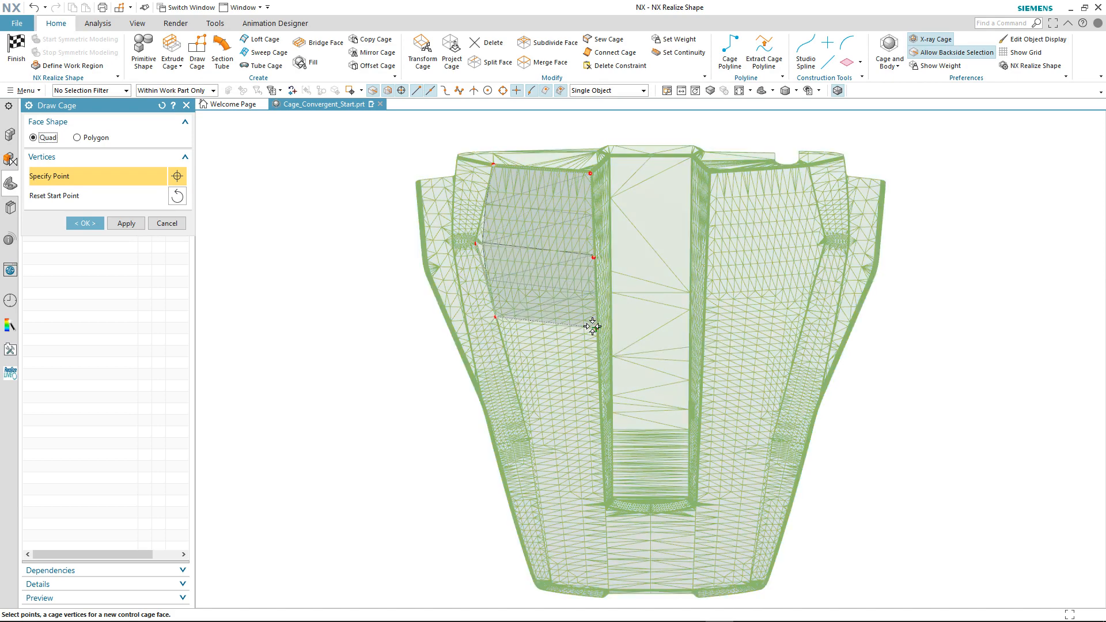
{"action": "left_click", "coordinate": [597, 380]}
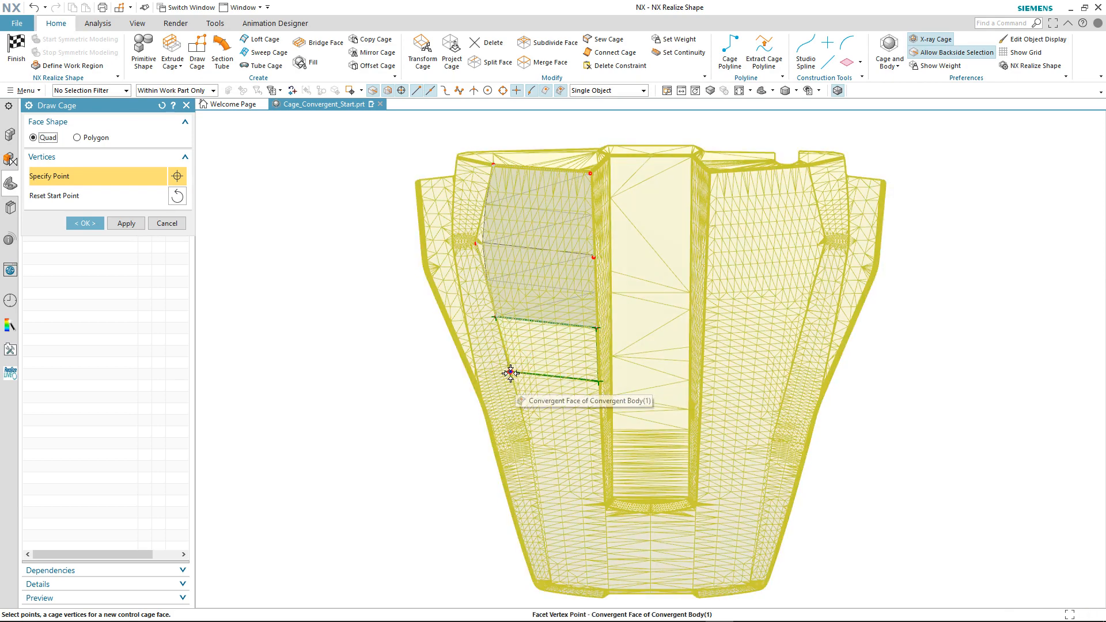
{"action": "left_click", "coordinate": [510, 376]}
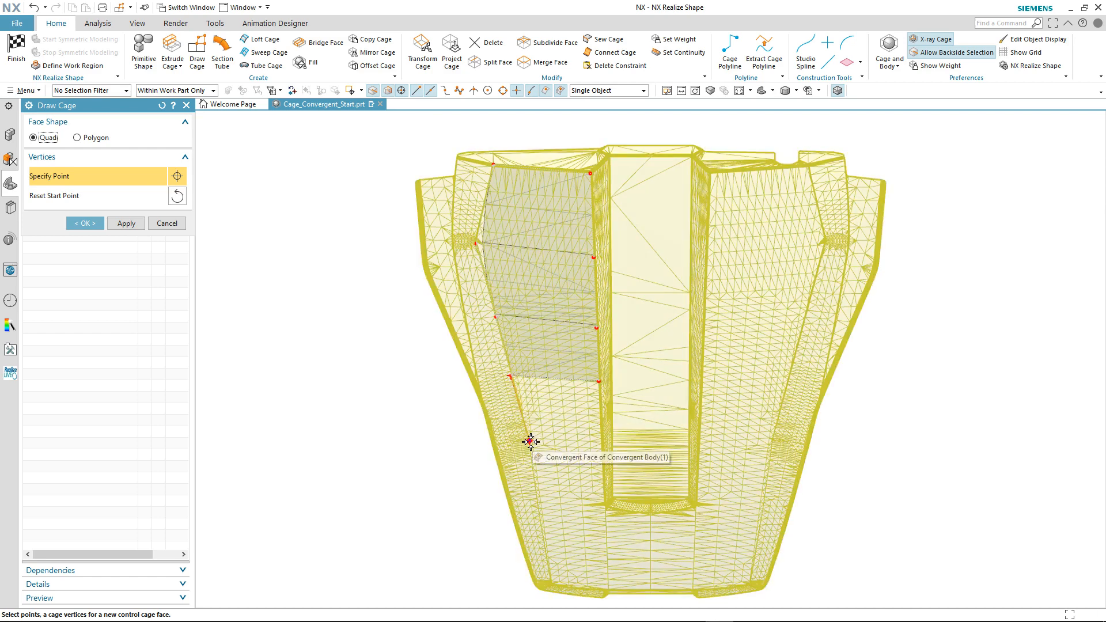
Extend the quad cage strip with four more faces along the channel down to the body's narrow end.
{"action": "left_click", "coordinate": [529, 442]}
{"action": "left_click", "coordinate": [602, 449]}
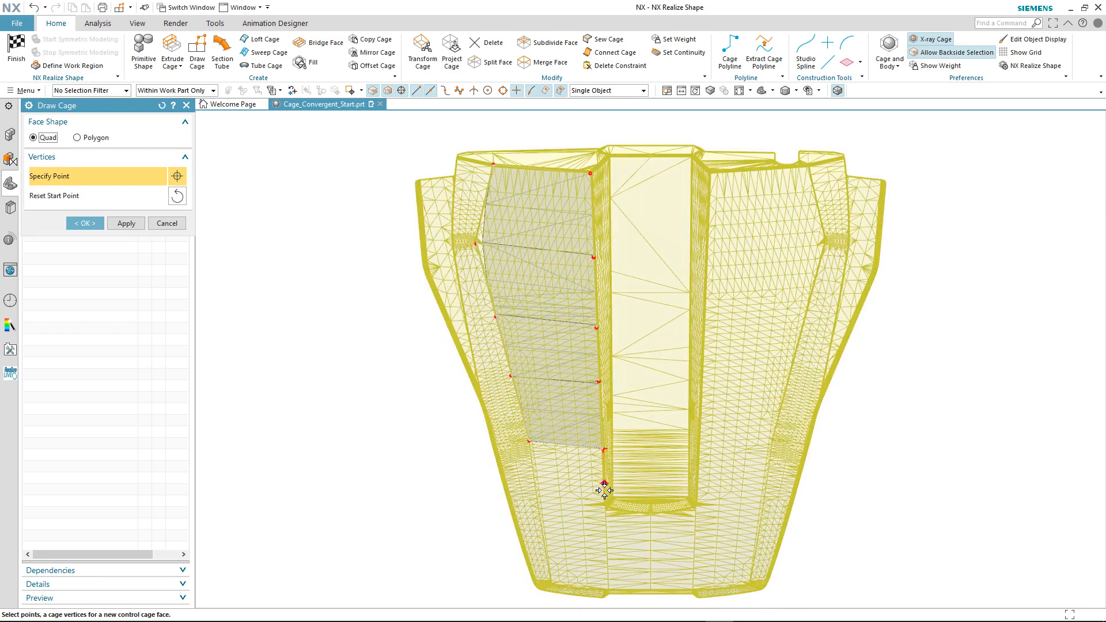
{"action": "left_click", "coordinate": [604, 498]}
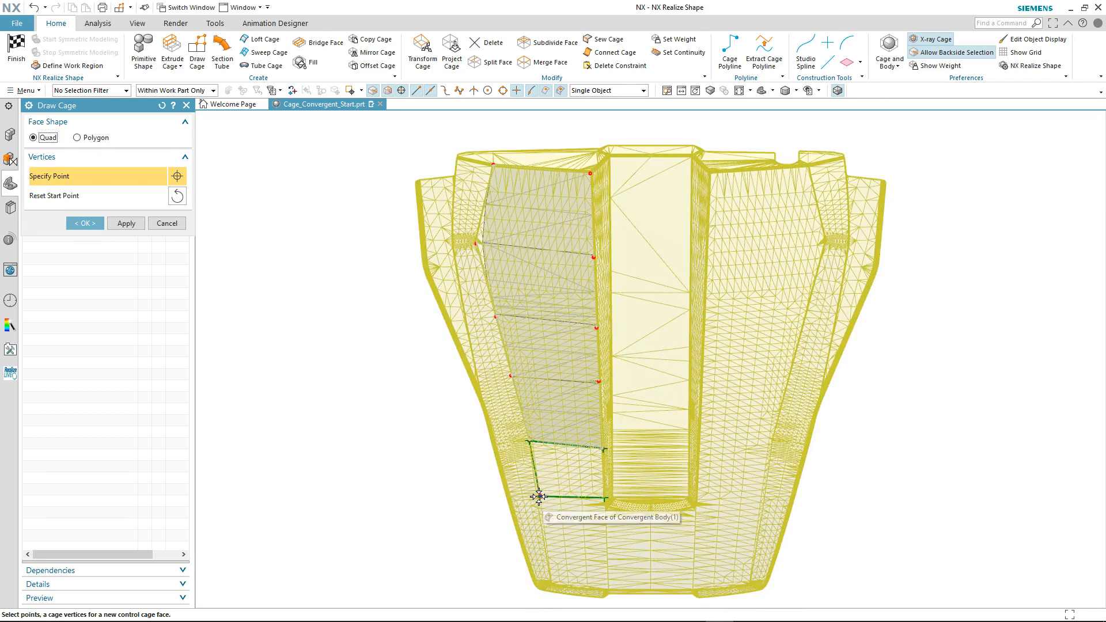
{"action": "left_click", "coordinate": [537, 496]}
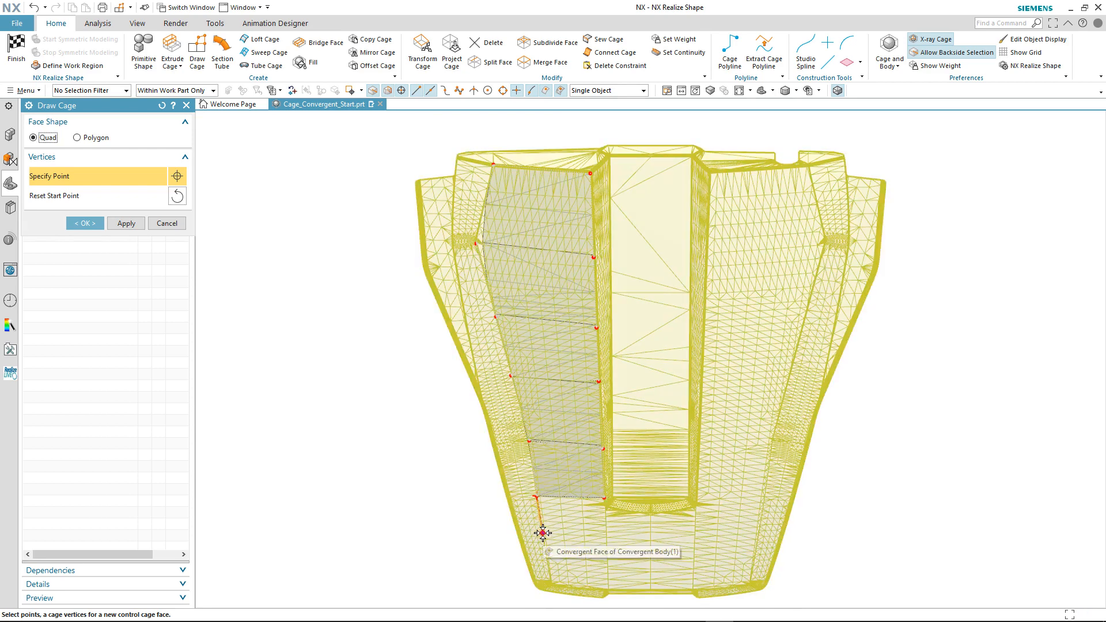
{"action": "left_click", "coordinate": [545, 551]}
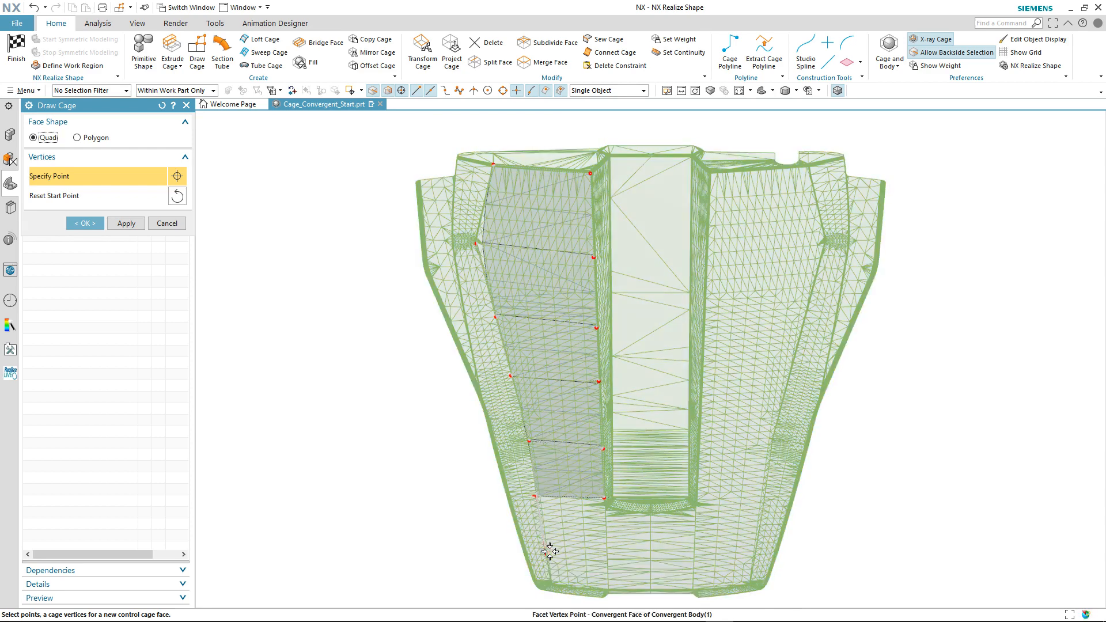
{"action": "left_click", "coordinate": [603, 554]}
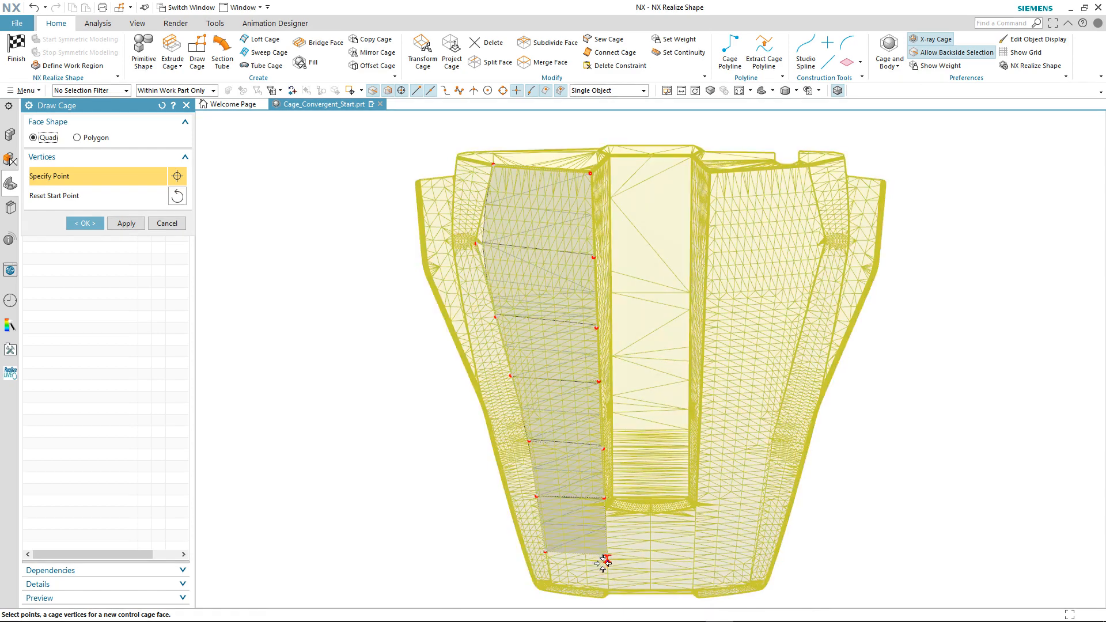
{"action": "left_click", "coordinate": [550, 585]}
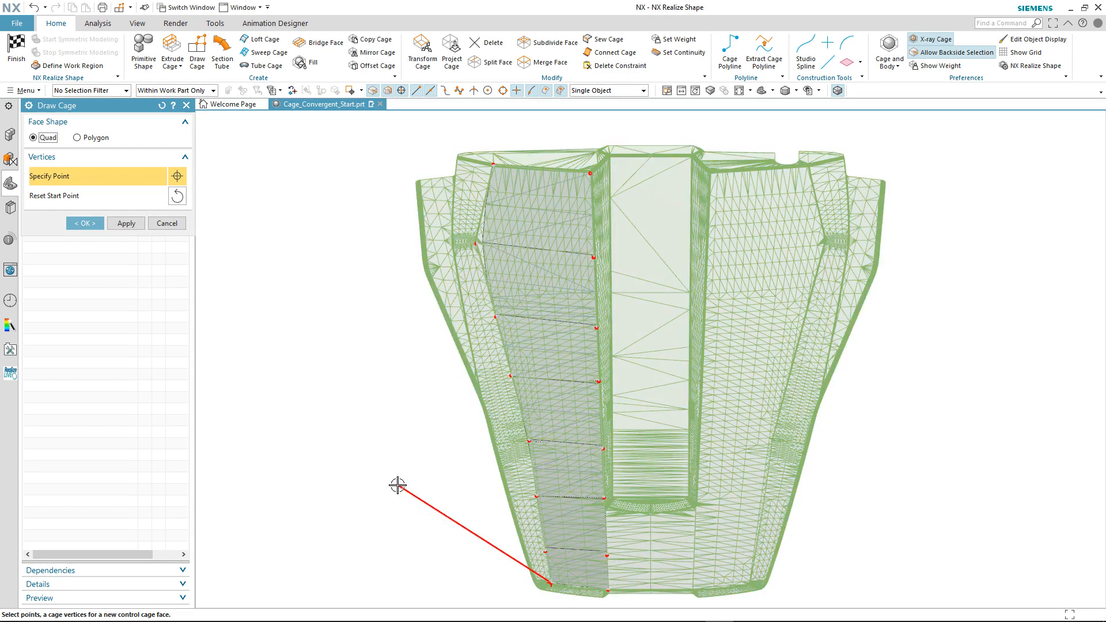
Move the outer cage vertex of the second row slightly outward along YC and start symmetric modeling about the body's centre plane.
{"action": "left_click", "coordinate": [426, 55]}
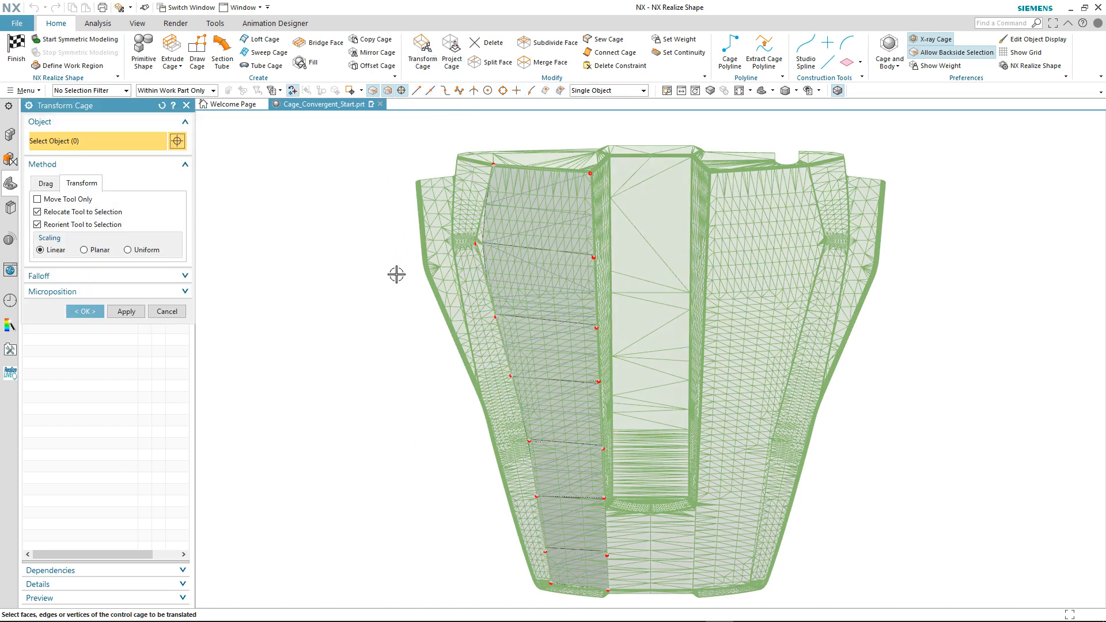
{"action": "left_click", "coordinate": [476, 243]}
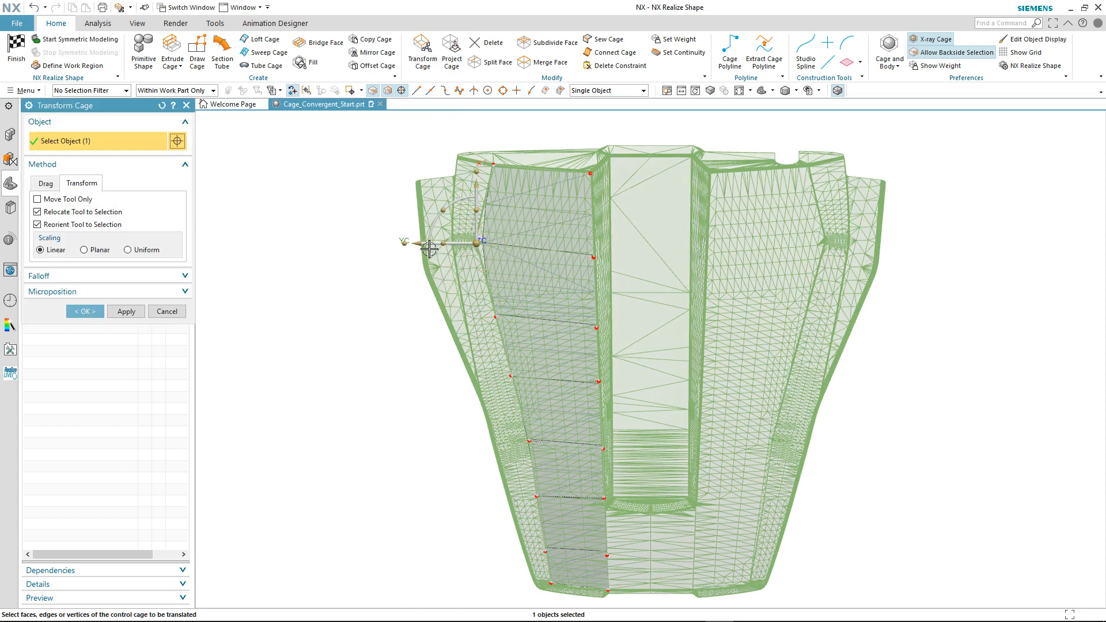
{"action": "left_click_drag", "start_coordinate": [417, 243], "coordinate": [408, 248]}
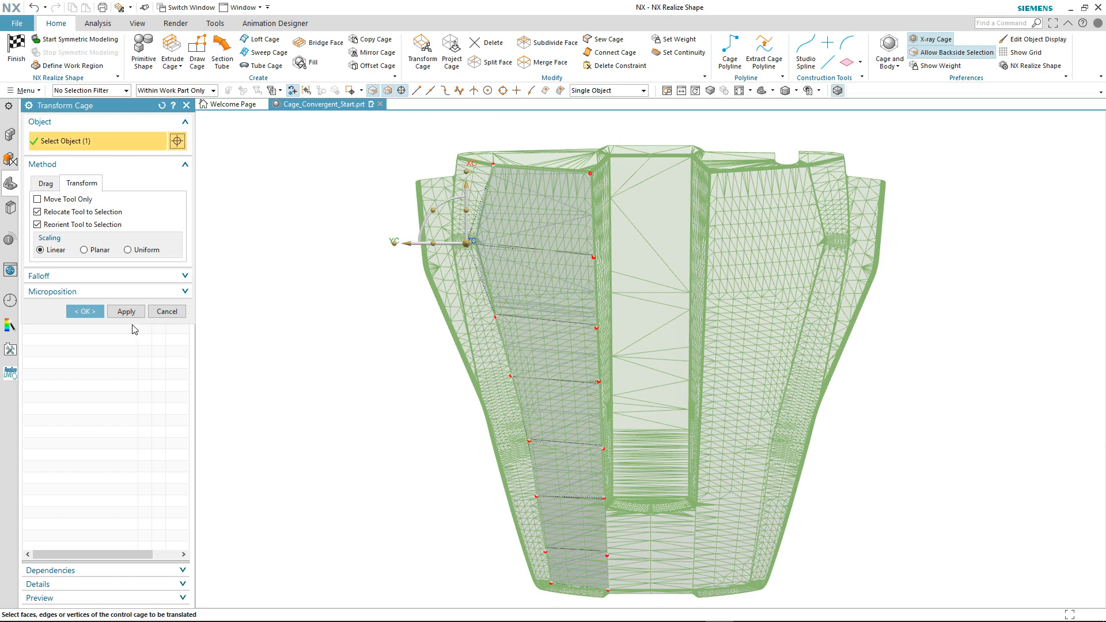
{"action": "left_click", "coordinate": [85, 311]}
{"action": "left_click", "coordinate": [80, 39]}
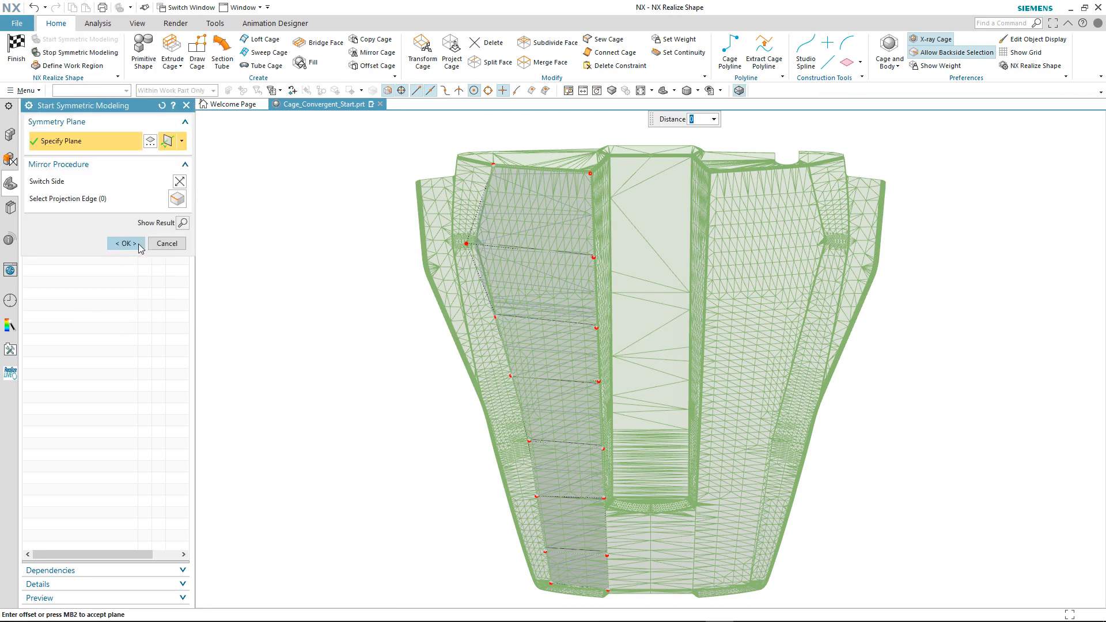
{"action": "left_click", "coordinate": [127, 243]}
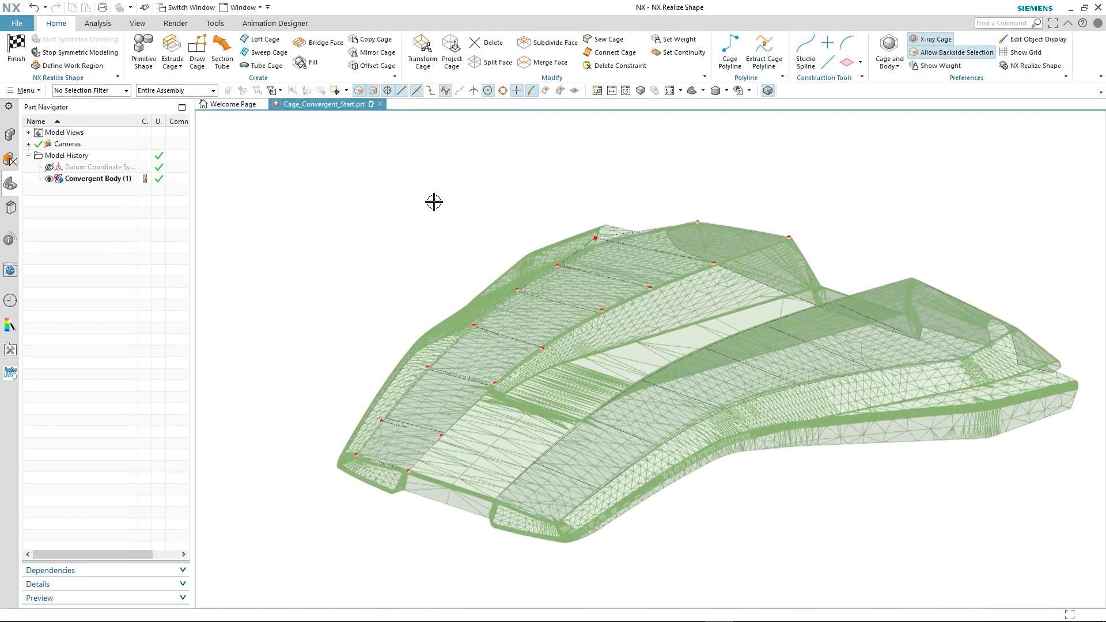
Inspect the mirrored cage strips with facet edges off and the convergent body hidden, restoring the body and its facet edges.
{"action": "left_click", "coordinate": [767, 91]}
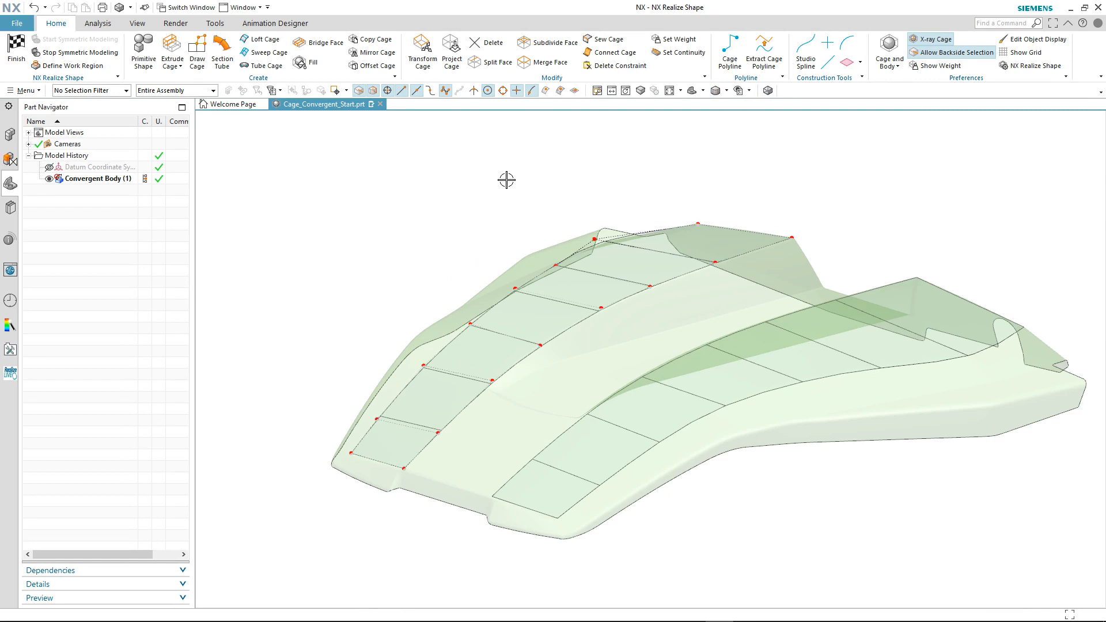
{"action": "left_click", "coordinate": [52, 180]}
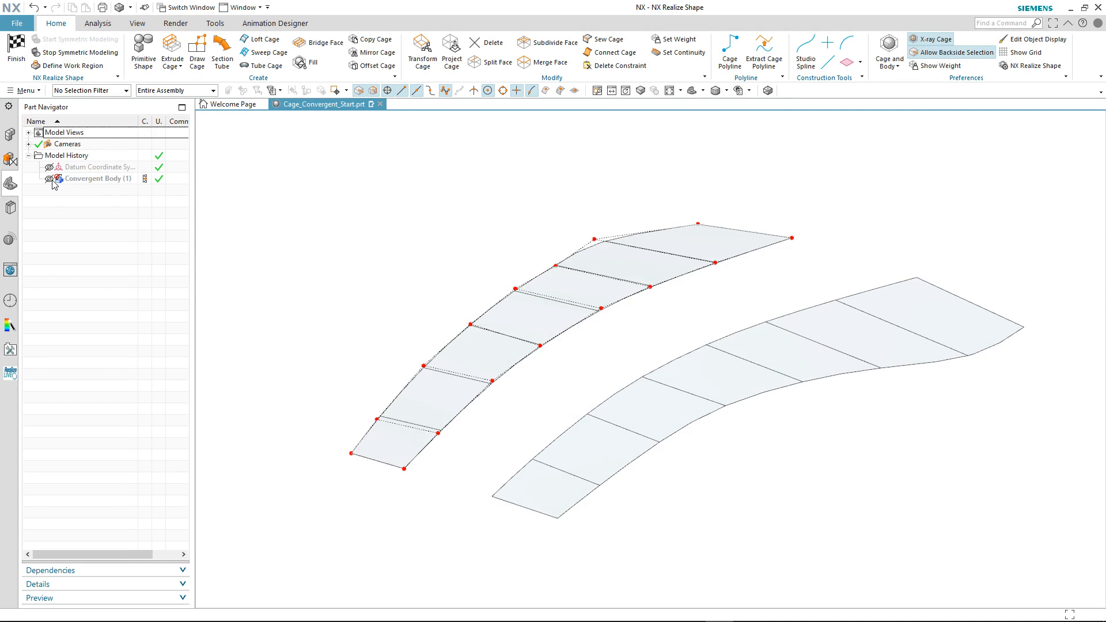
{"action": "left_click", "coordinate": [50, 179]}
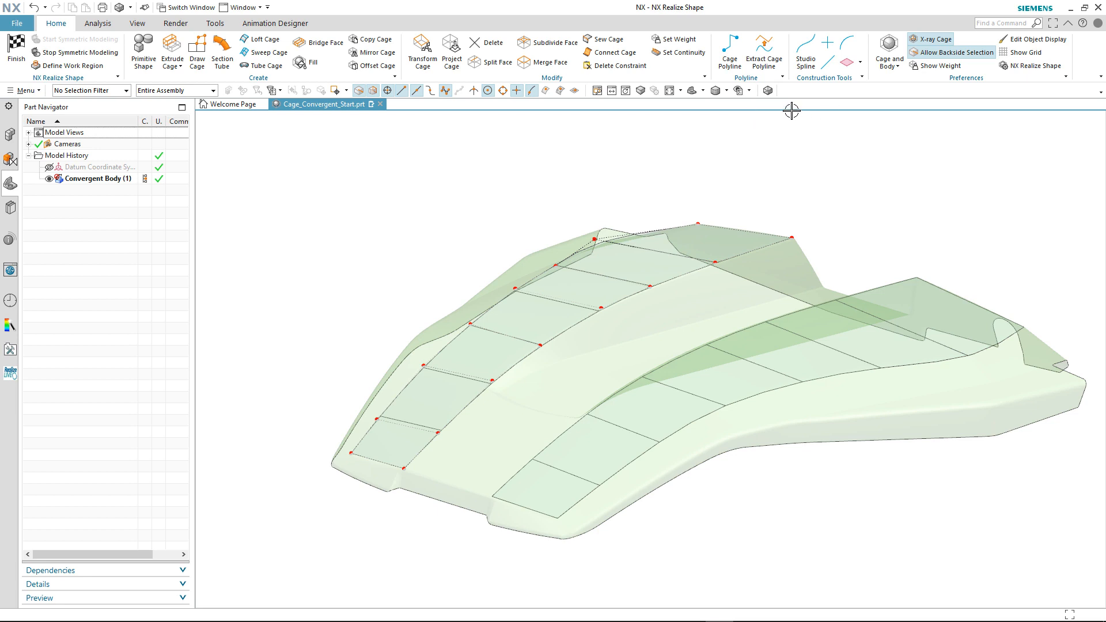
{"action": "left_click", "coordinate": [767, 91]}
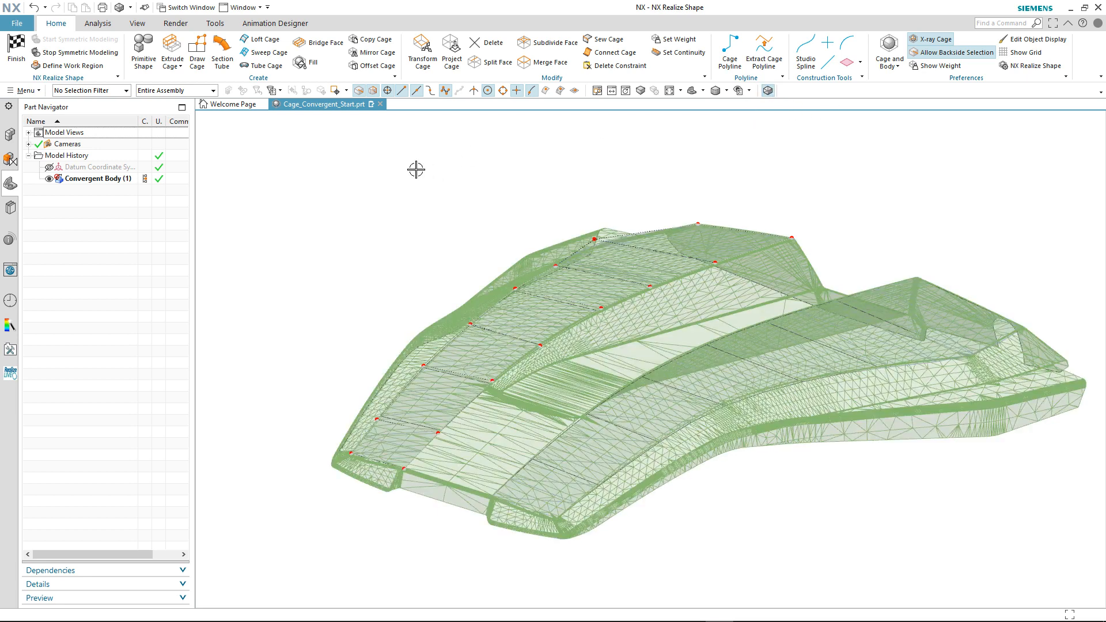
Draw a row of five quad cage faces along the central channel's side wall, snapped to the facets, from the wide end to the channel's closed end.
{"action": "left_click", "coordinate": [197, 52]}
{"action": "mouse_move", "coordinate": [413, 146]}
{"action": "middle_mouse_down"}
{"action": "mouse_move", "coordinate": [568, 168]}
{"action": "mouse_move", "coordinate": [914, 160]}
{"action": "mouse_move", "coordinate": [921, 218]}
{"action": "mouse_move", "coordinate": [894, 244]}
{"action": "mouse_move", "coordinate": [881, 293]}
{"action": "middle_mouse_up"}
{"action": "left_click", "coordinate": [803, 239]}
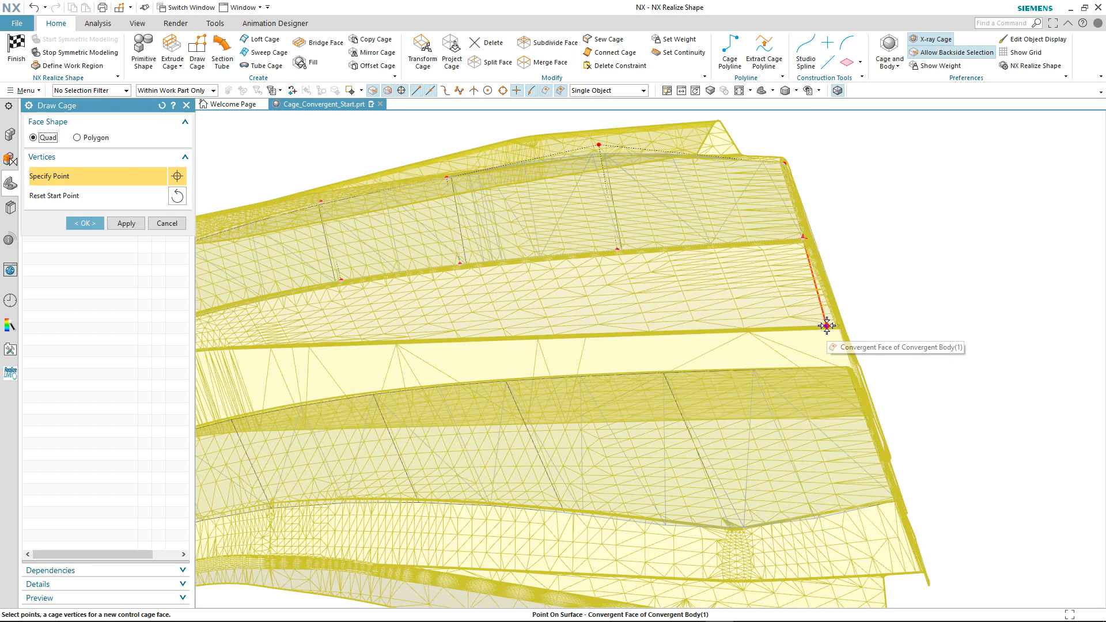
{"action": "left_click", "coordinate": [828, 325]}
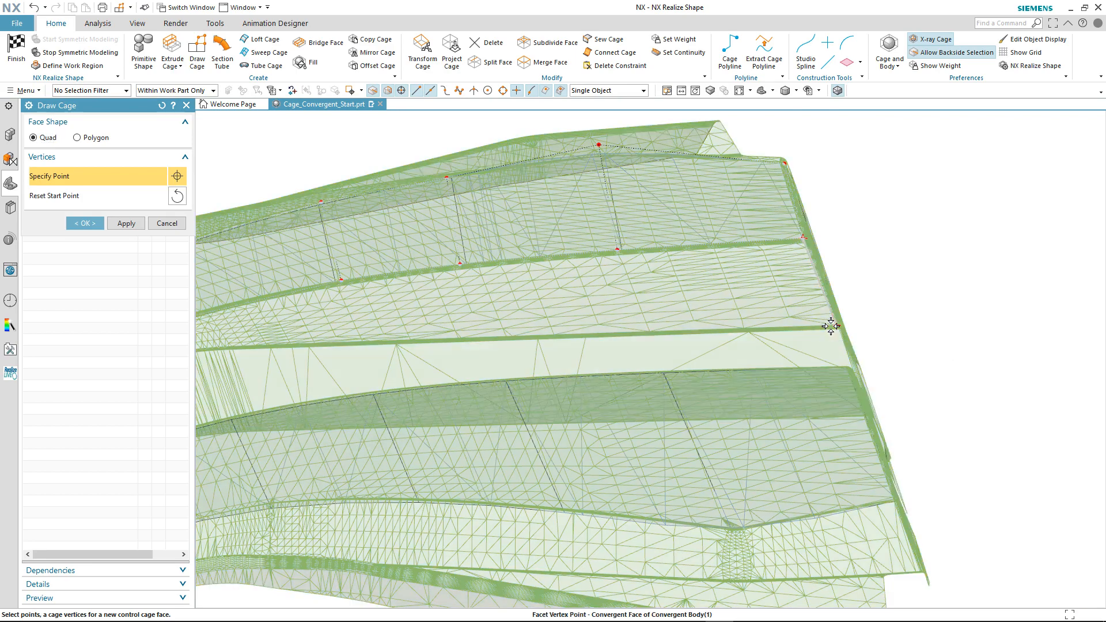
{"action": "left_click", "coordinate": [649, 331]}
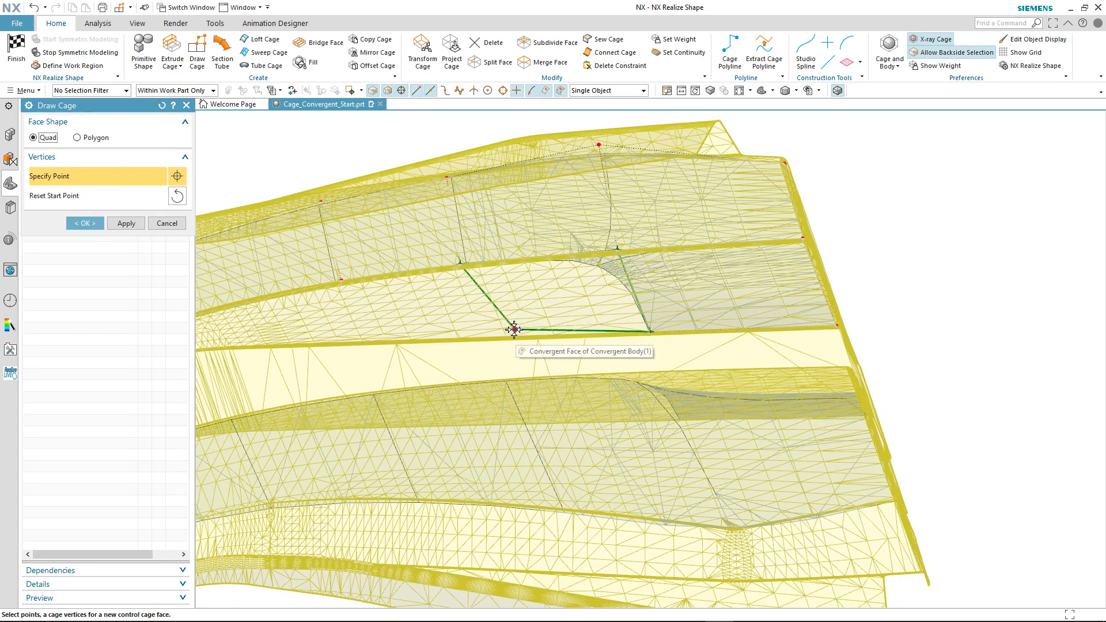
{"action": "left_click", "coordinate": [474, 337]}
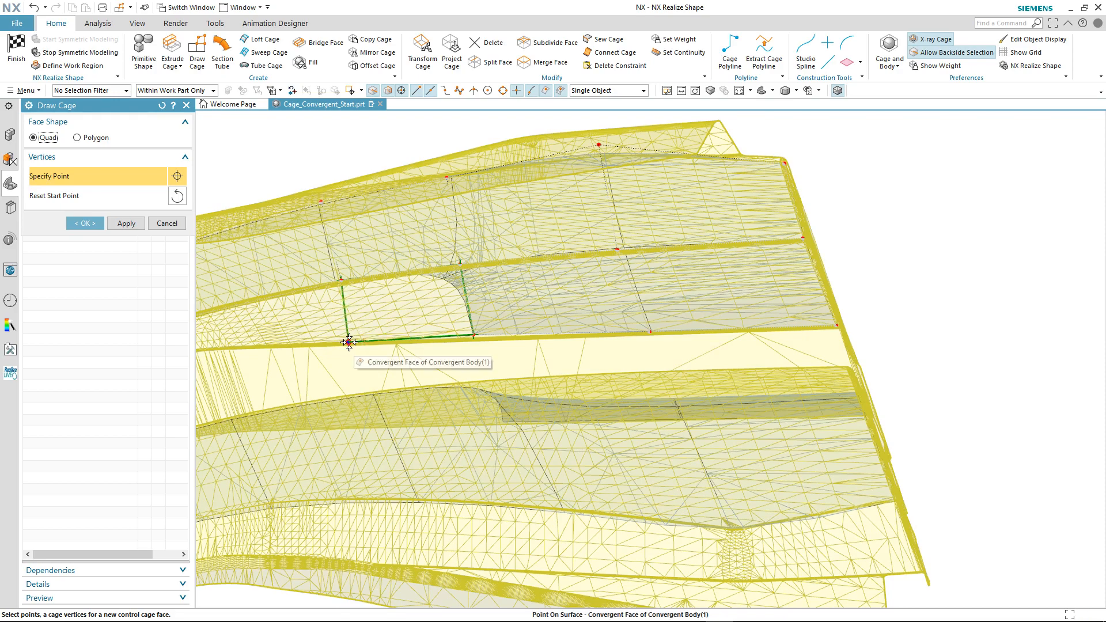
{"action": "left_click", "coordinate": [357, 342]}
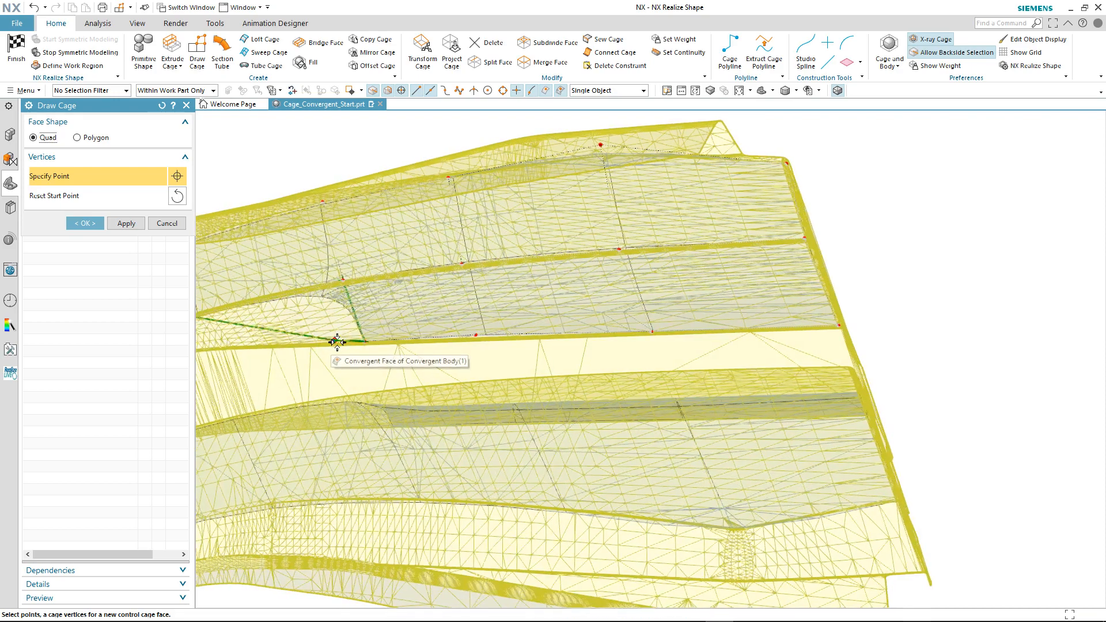
{"action": "left_click", "coordinate": [281, 347]}
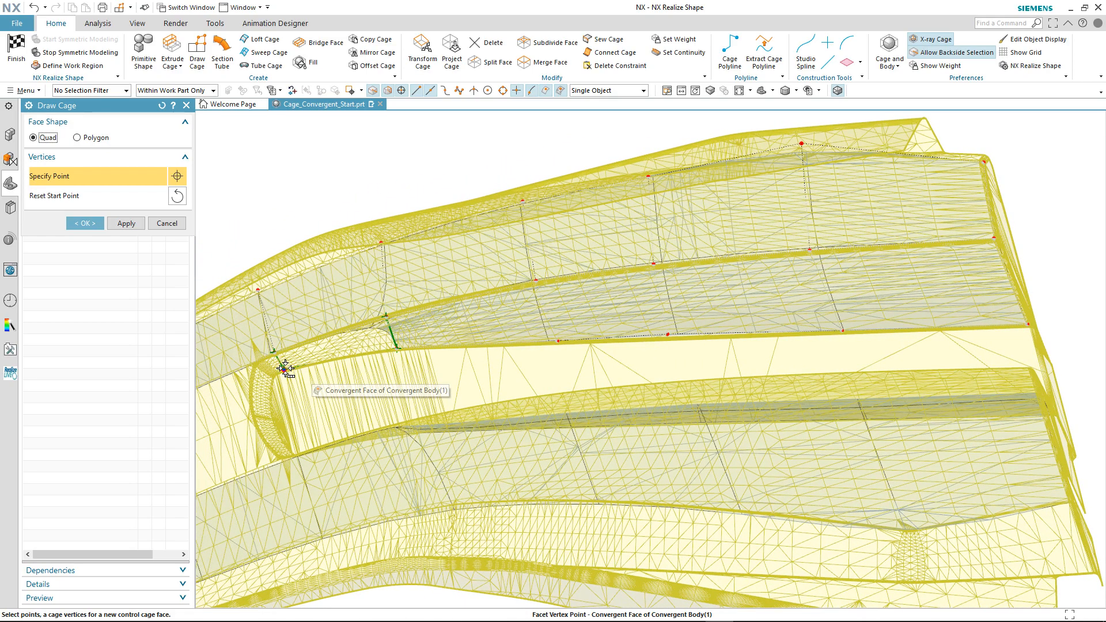
{"action": "middle_click_drag", "start_coordinate": [285, 368], "coordinate": [207, 210]}
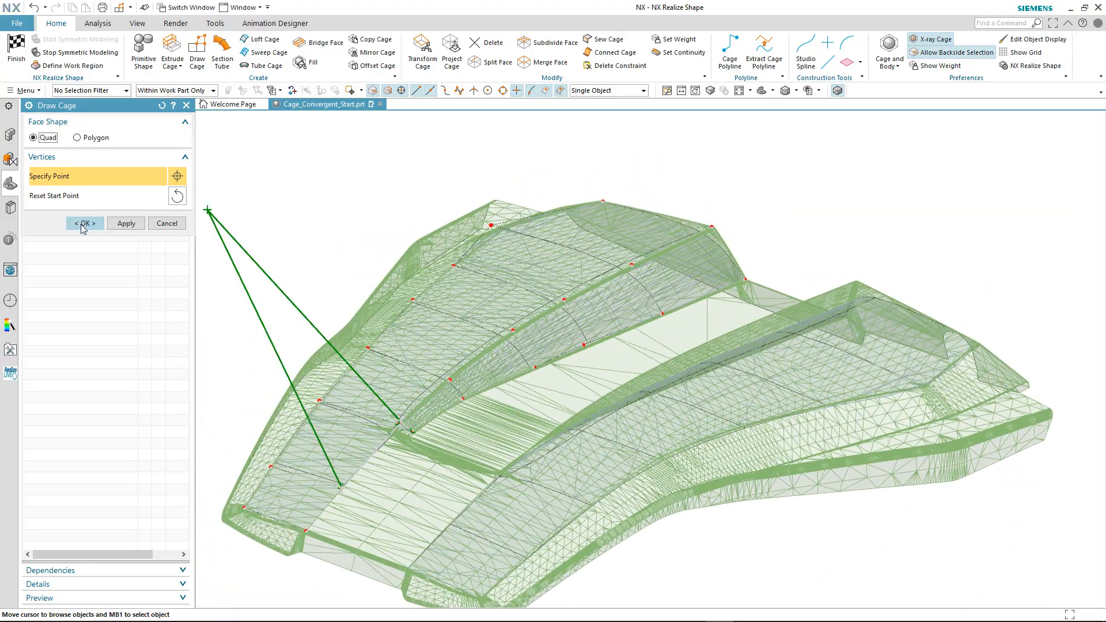
{"action": "left_click", "coordinate": [83, 225]}
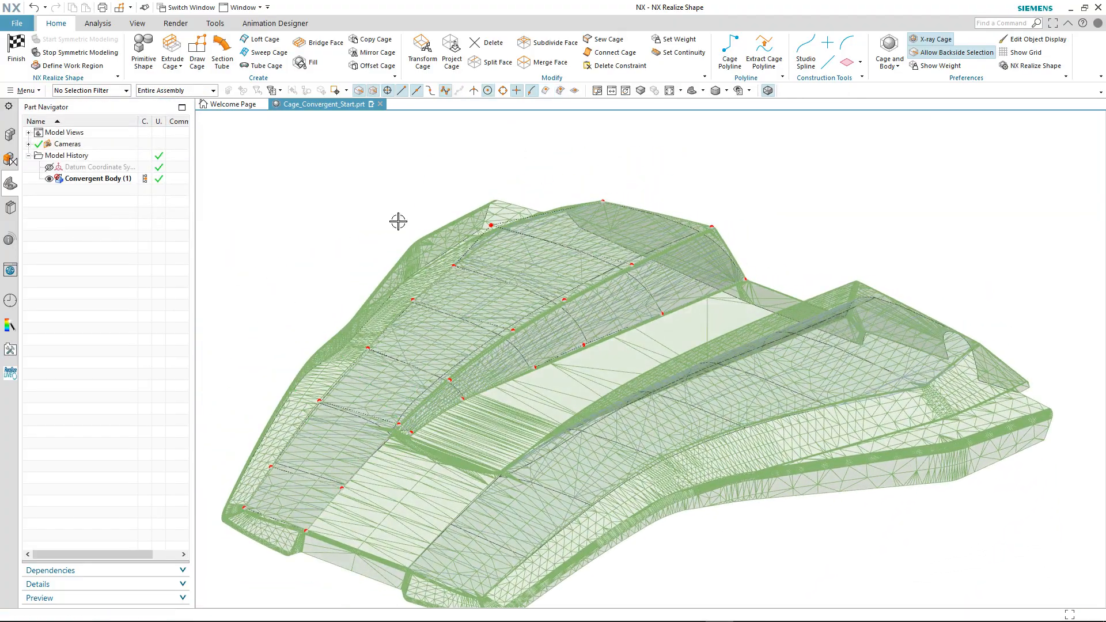
Turn off the facet edges and set sharp continuity on the five cage edges between the upper strip and the channel wall.
{"action": "left_click", "coordinate": [767, 90]}
{"action": "scroll", "coordinate": [426, 190], "scroll_direction": "up", "scroll_amount": 4}
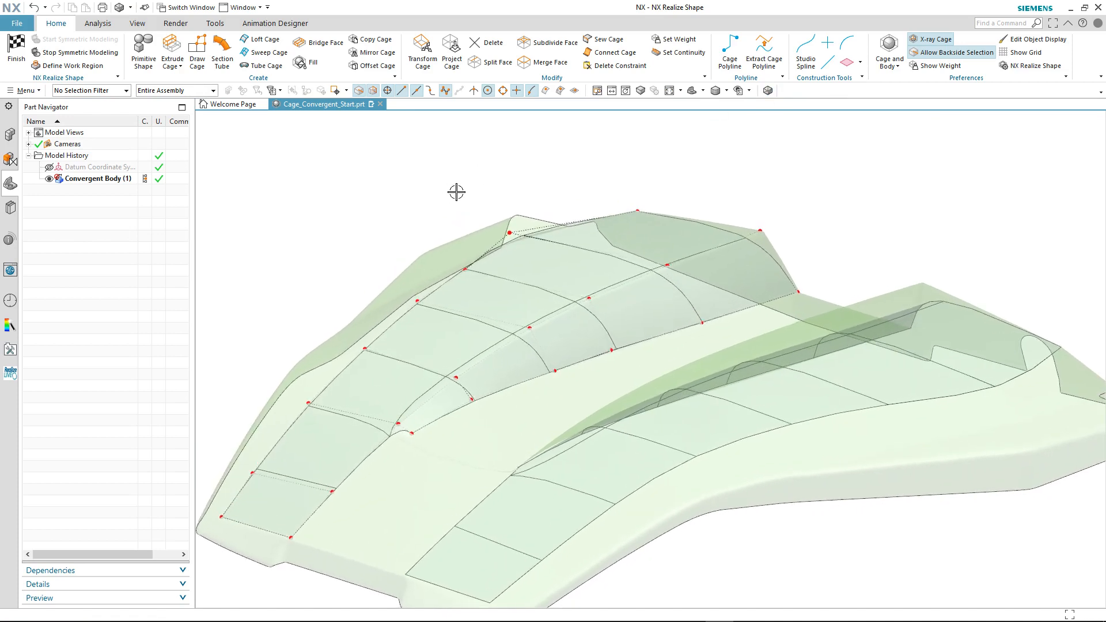
{"action": "scroll", "coordinate": [458, 191], "scroll_direction": "up", "scroll_amount": 1}
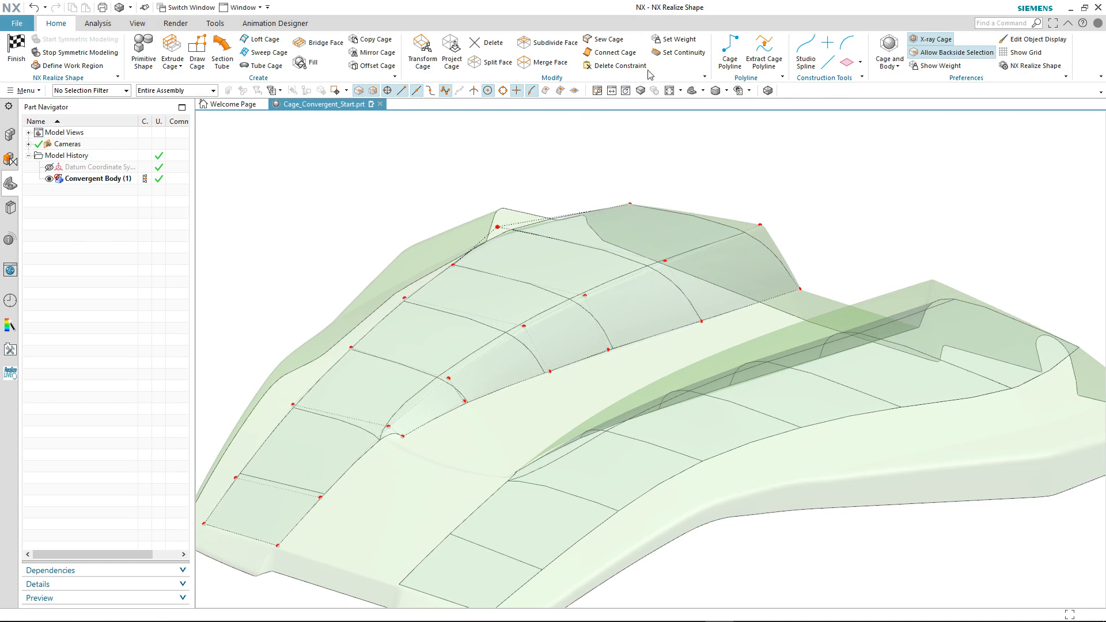
{"action": "left_click", "coordinate": [682, 52]}
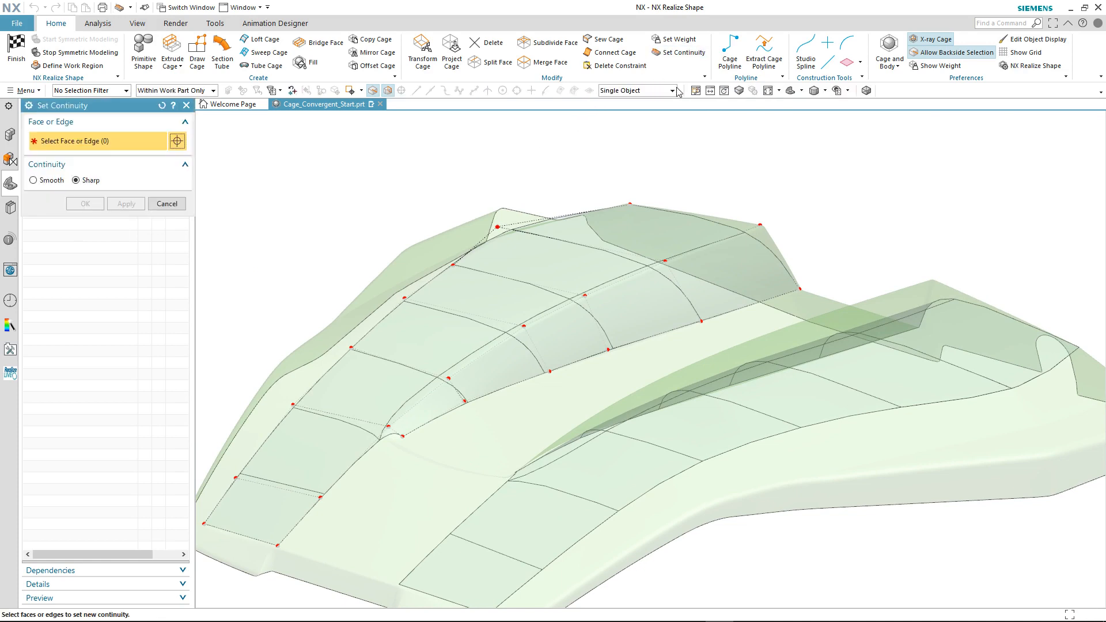
{"action": "left_click", "coordinate": [681, 256]}
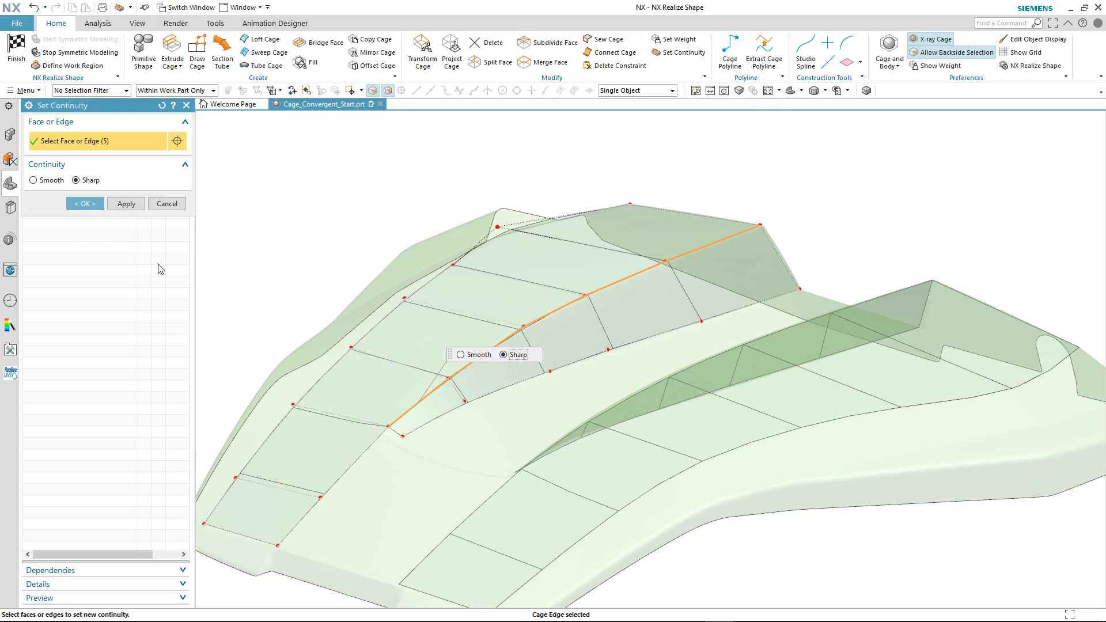
{"action": "left_click", "coordinate": [85, 204]}
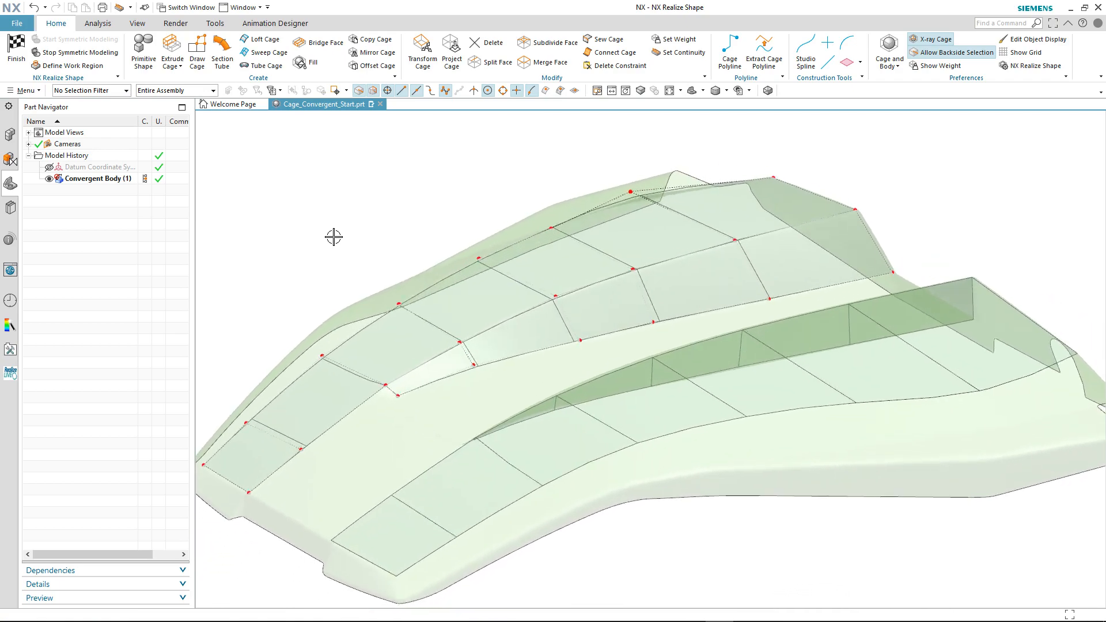
Restore the facet edges, reorient the transform tool on the channel wall's end cage edge, and move that edge along XC toward the channel's closed end.
{"action": "left_click", "coordinate": [768, 90]}
{"action": "scroll", "coordinate": [498, 171], "scroll_direction": "up", "scroll_amount": 5}
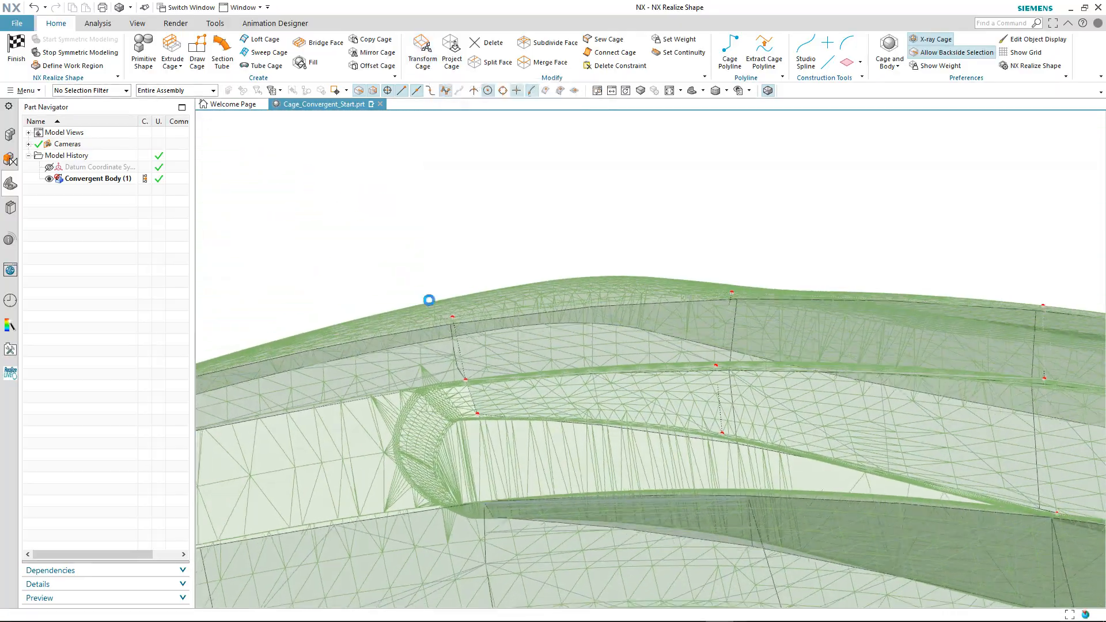
{"action": "left_click_drag", "start_coordinate": [458, 371], "coordinate": [501, 429]}
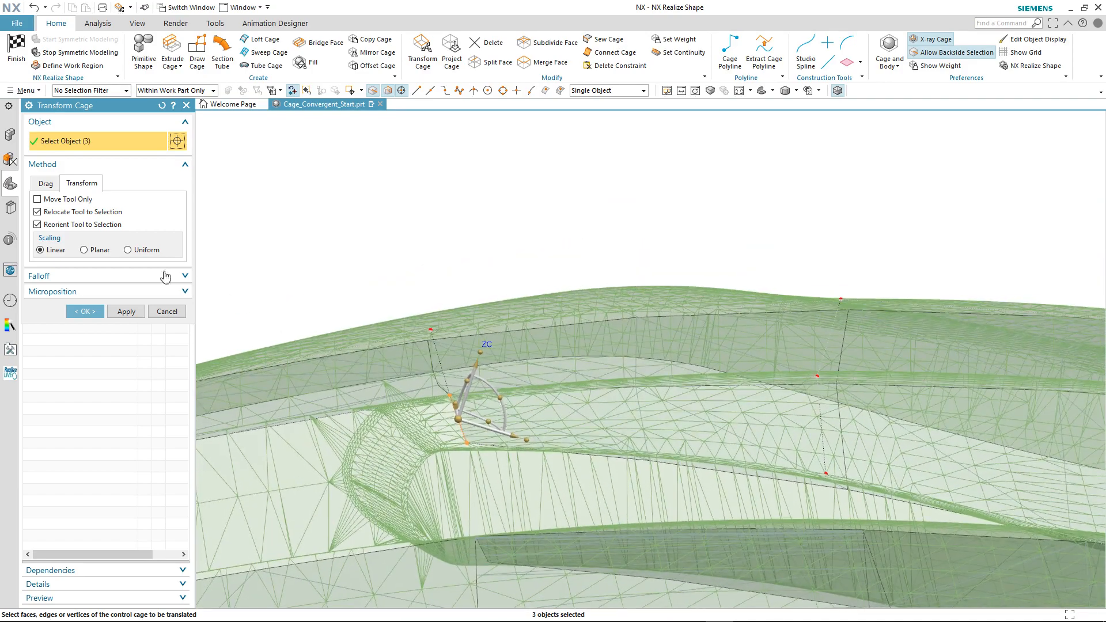
{"action": "left_click", "coordinate": [46, 197]}
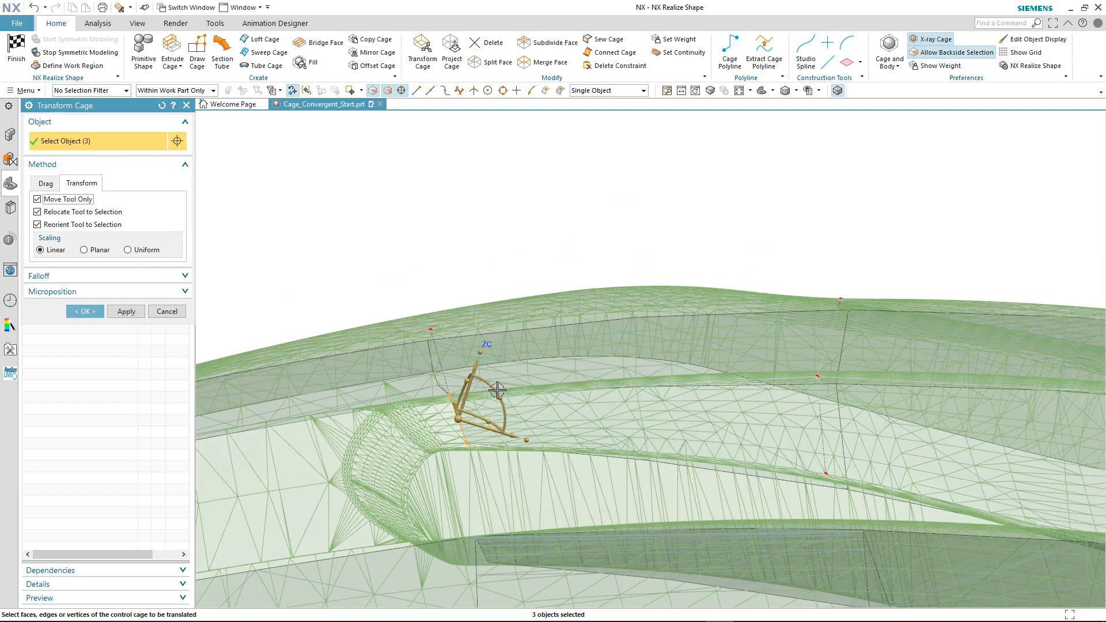
{"action": "left_click_drag", "start_coordinate": [501, 395], "coordinate": [481, 370]}
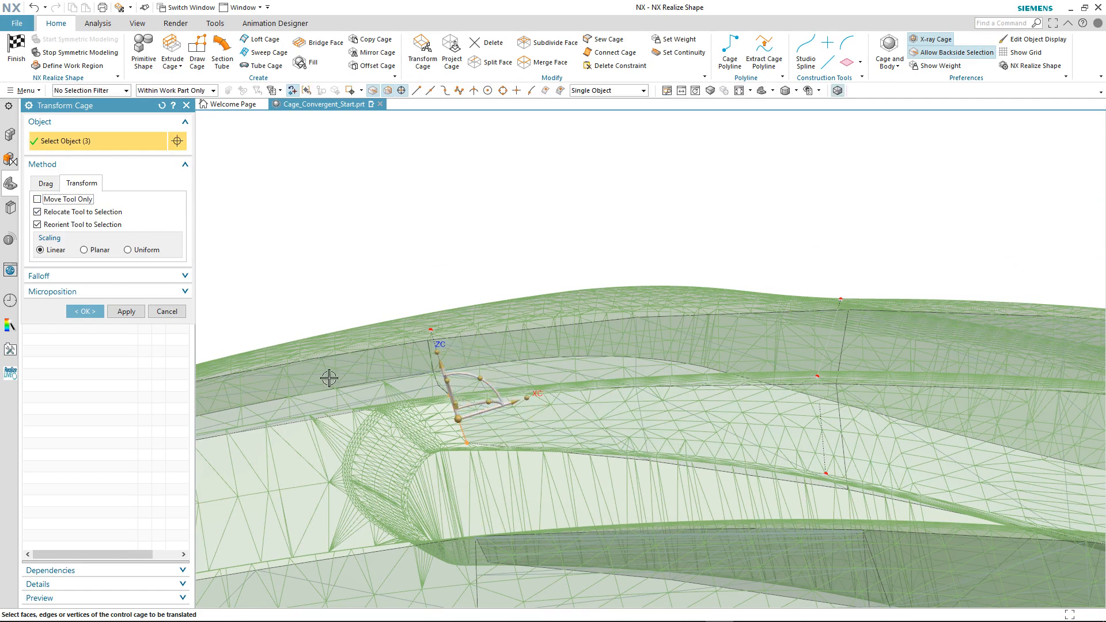
{"action": "left_click_drag", "start_coordinate": [512, 403], "coordinate": [487, 407]}
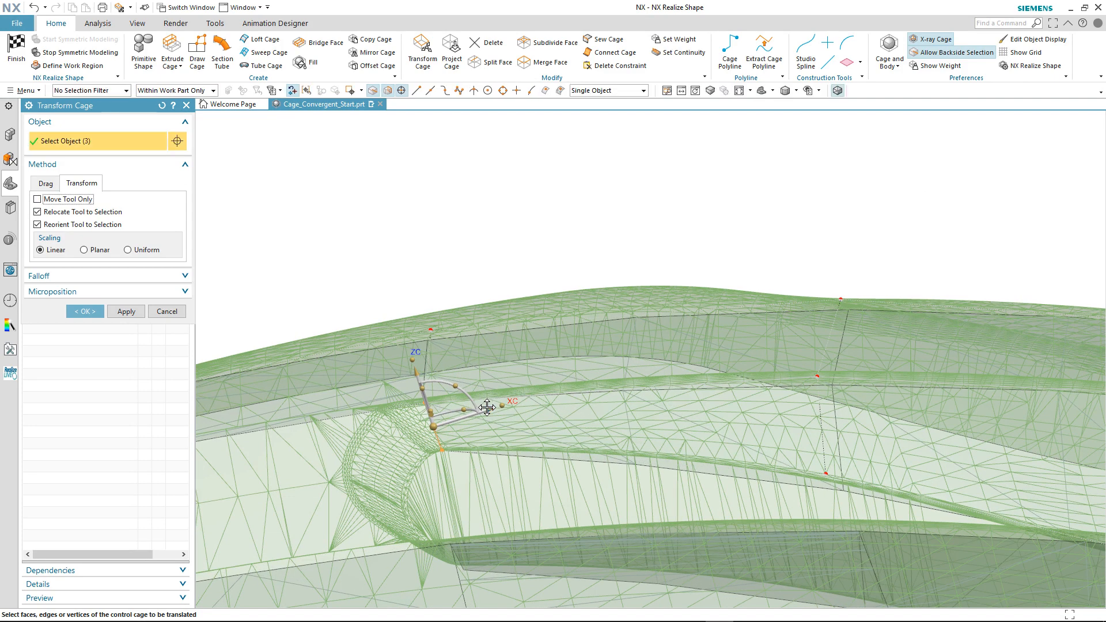
Split the upper and wall cage faces beside the channel's closed end uniformly with one split across their shared edge.
{"action": "left_click", "coordinate": [490, 62]}
{"action": "middle_click", "coordinate": [640, 253]}
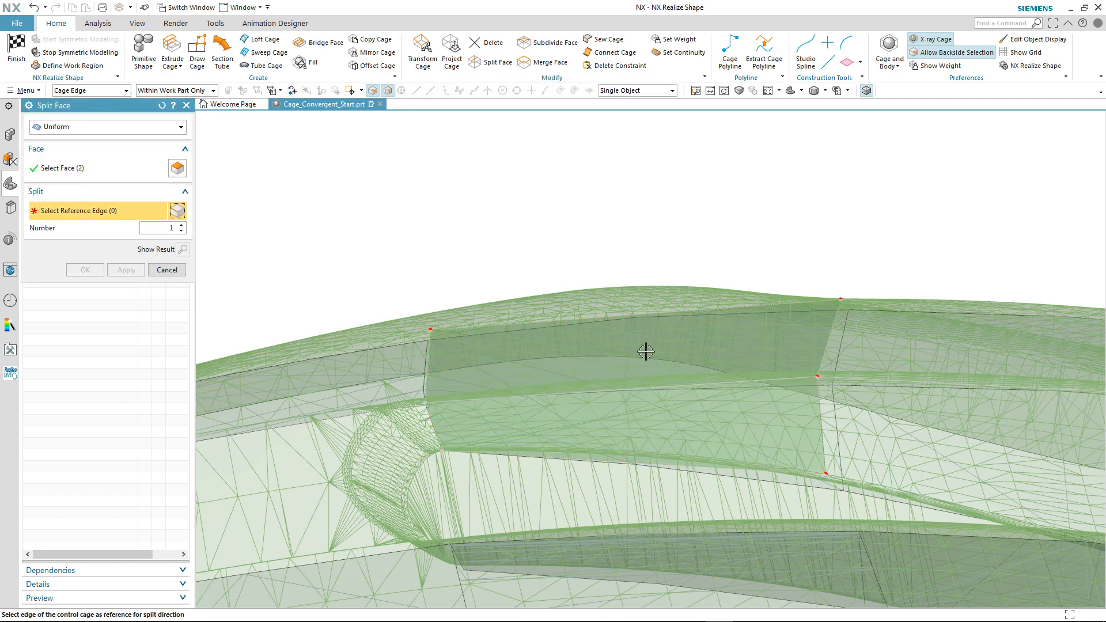
{"action": "left_click", "coordinate": [634, 389]}
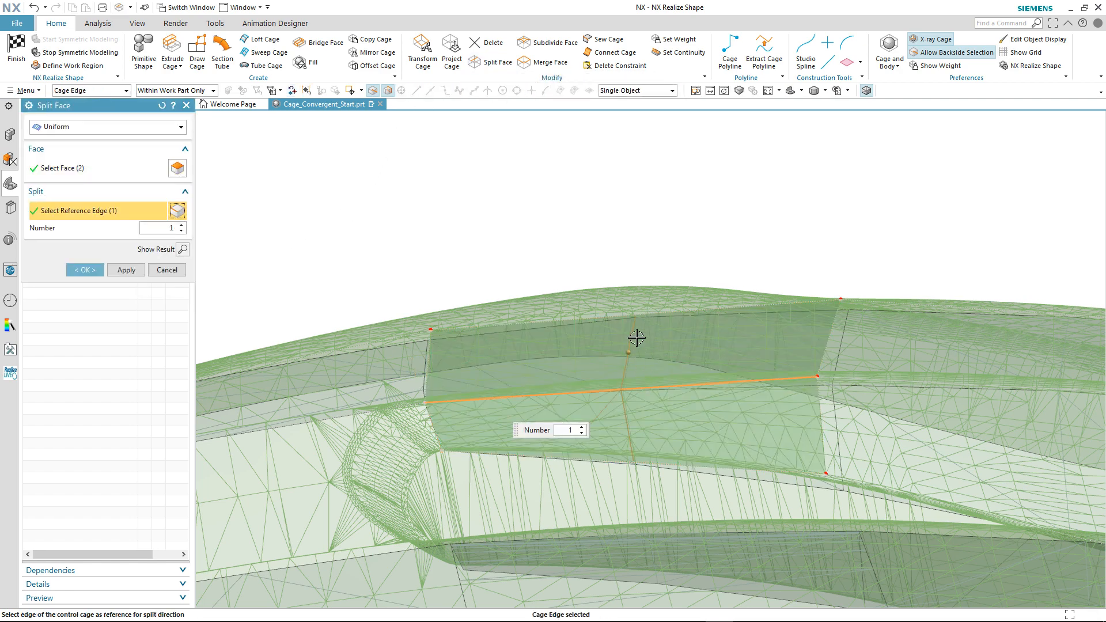
{"action": "left_click", "coordinate": [84, 270]}
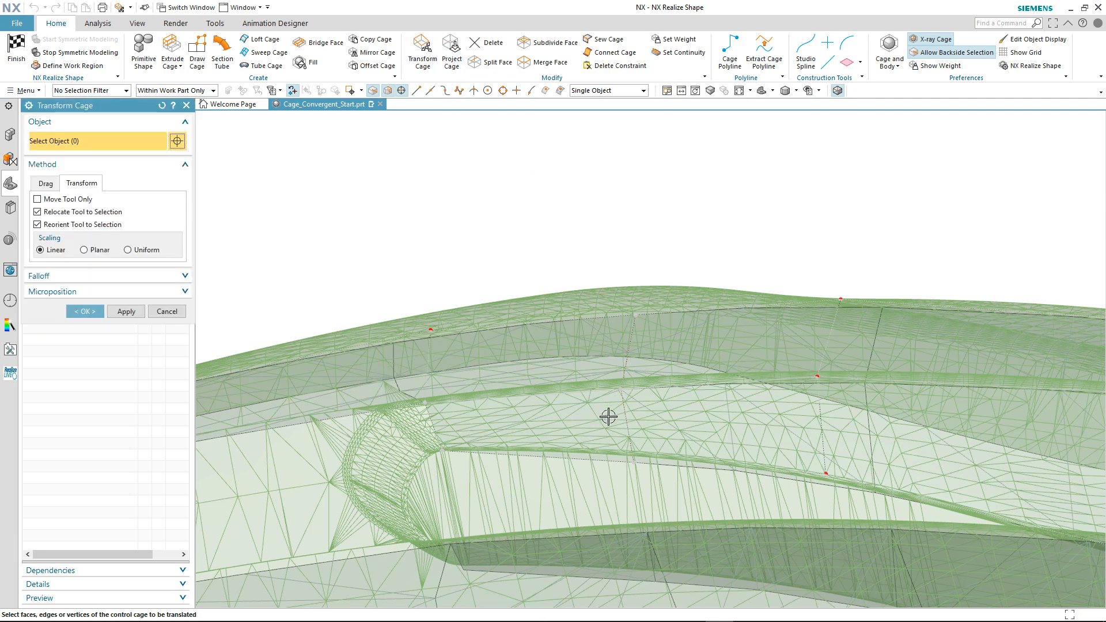
Raise the new split's lower and middle cage vertices along ZC to match the facet edges of the channel wall.
{"action": "left_click", "coordinate": [634, 462]}
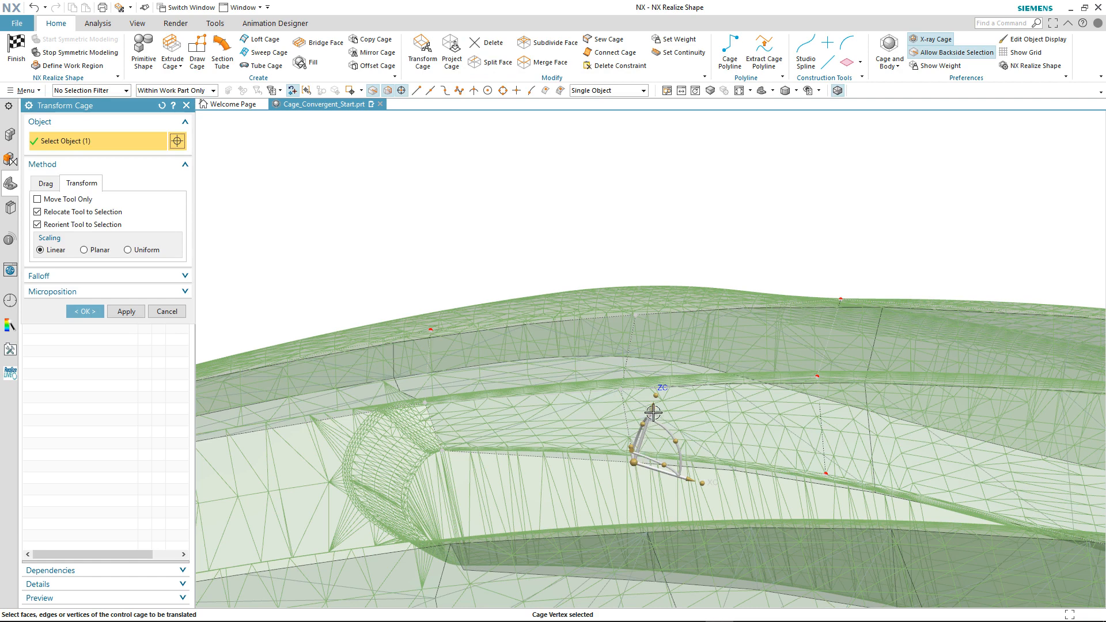
{"action": "left_click_drag", "start_coordinate": [653, 412], "coordinate": [628, 399]}
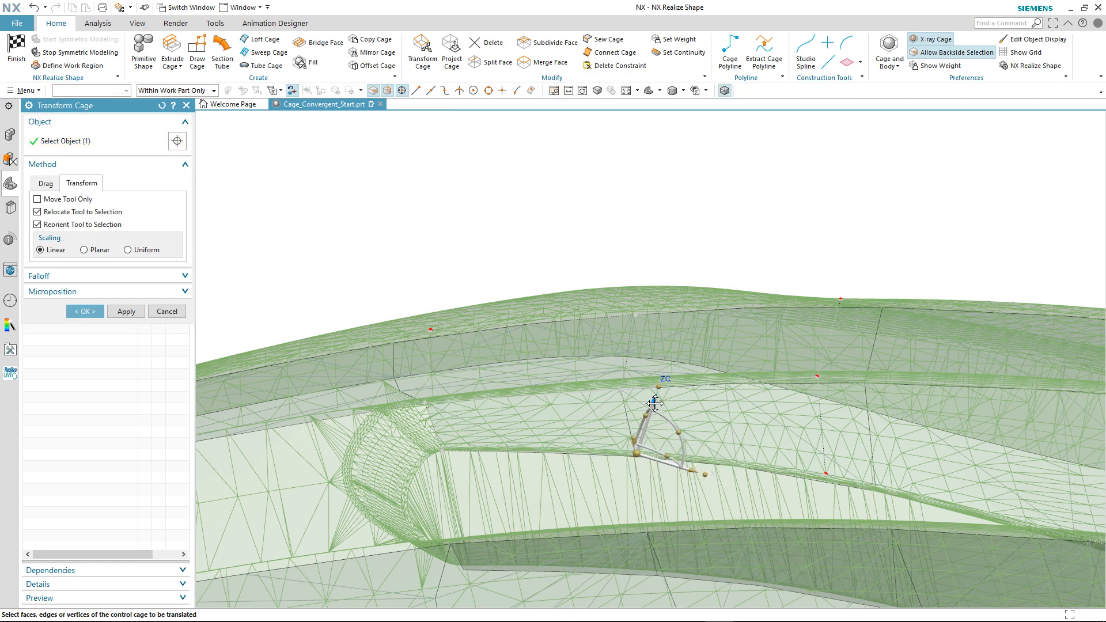
{"action": "left_click", "coordinate": [621, 387]}
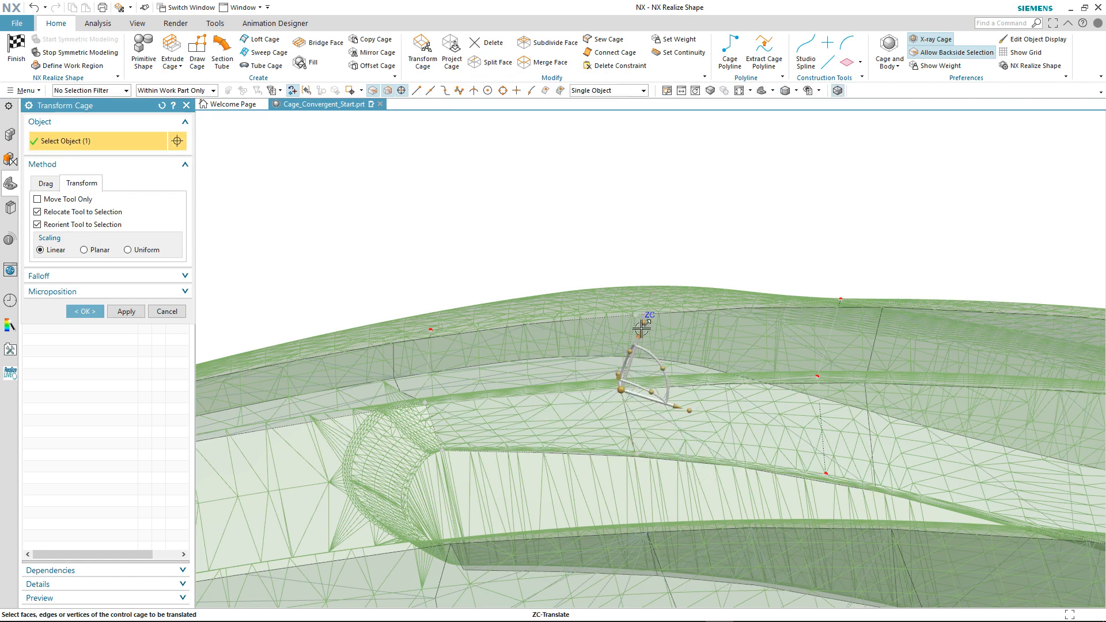
{"action": "left_click_drag", "start_coordinate": [641, 328], "coordinate": [642, 325]}
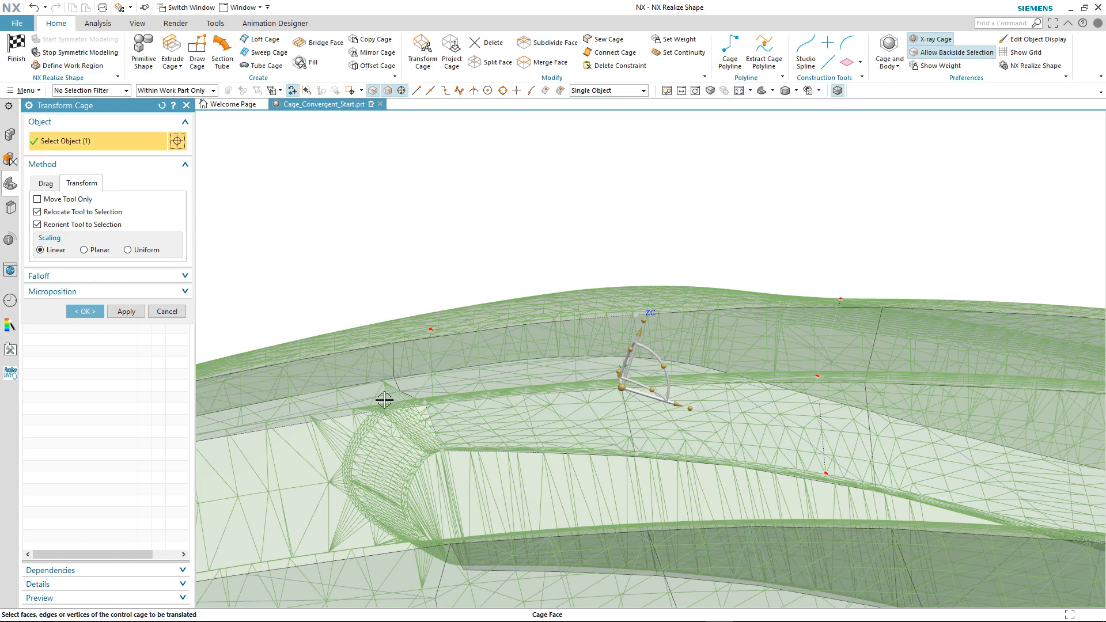
{"action": "left_click", "coordinate": [85, 312]}
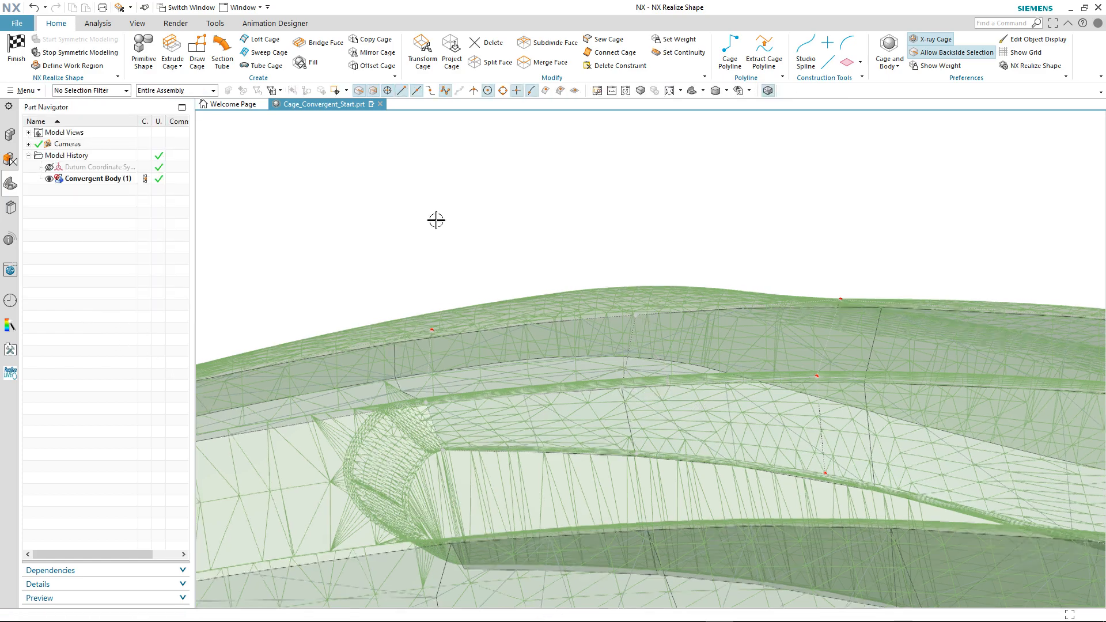
Turn off the facet edges and hide the convergent body so only the cage surface is displayed.
{"action": "middle_click_drag", "start_coordinate": [437, 219], "coordinate": [757, 101]}
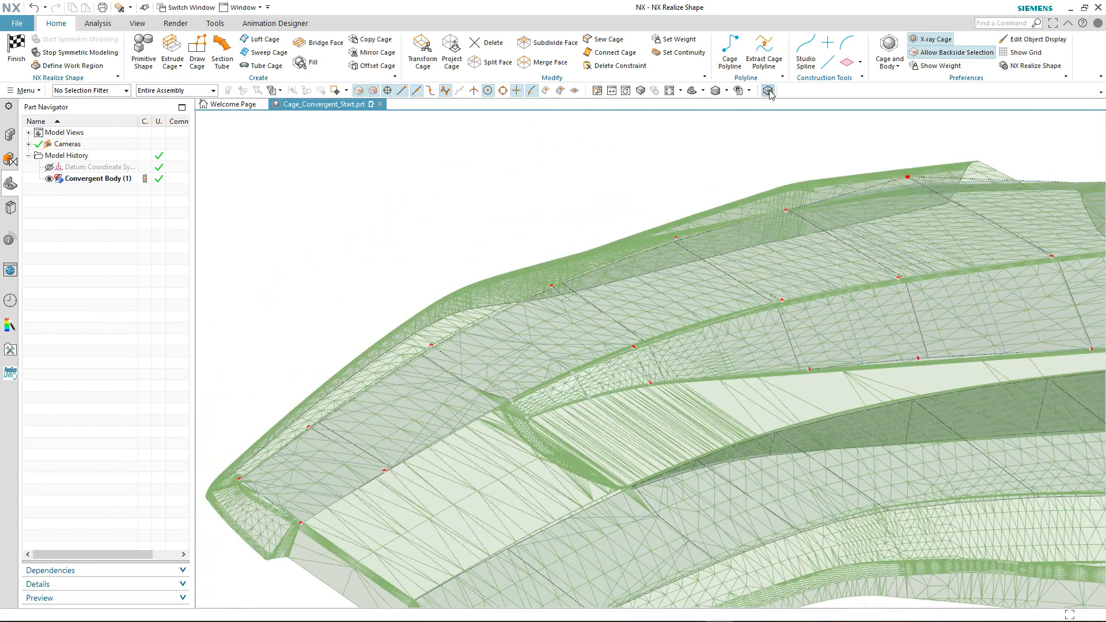
{"action": "left_click", "coordinate": [768, 93]}
{"action": "middle_click_drag", "start_coordinate": [535, 189], "coordinate": [331, 209]}
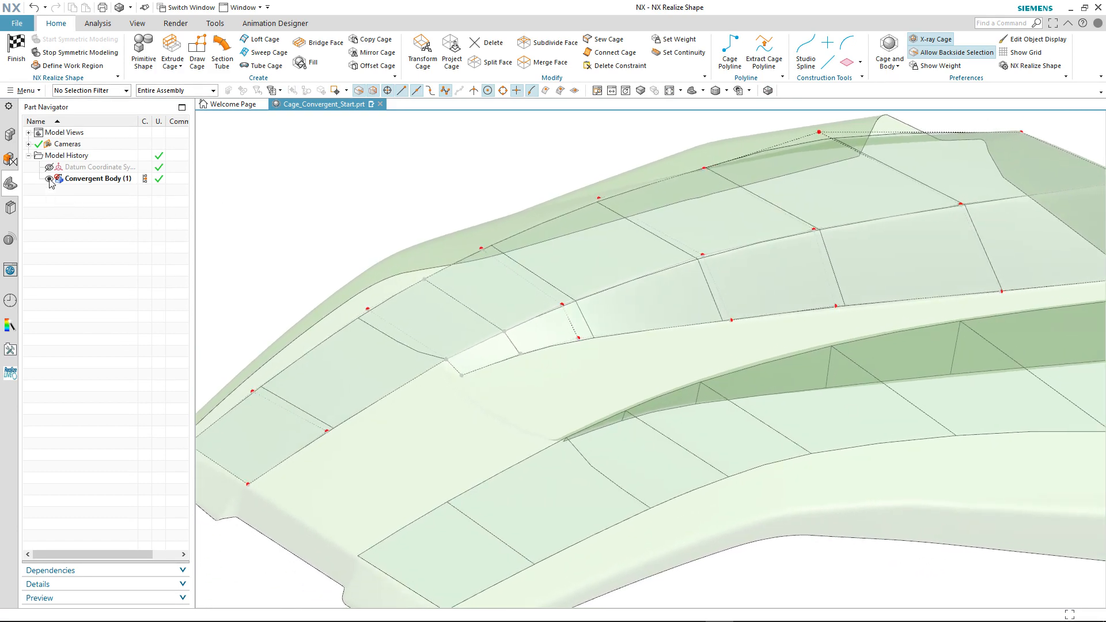
{"action": "left_click", "coordinate": [50, 179]}
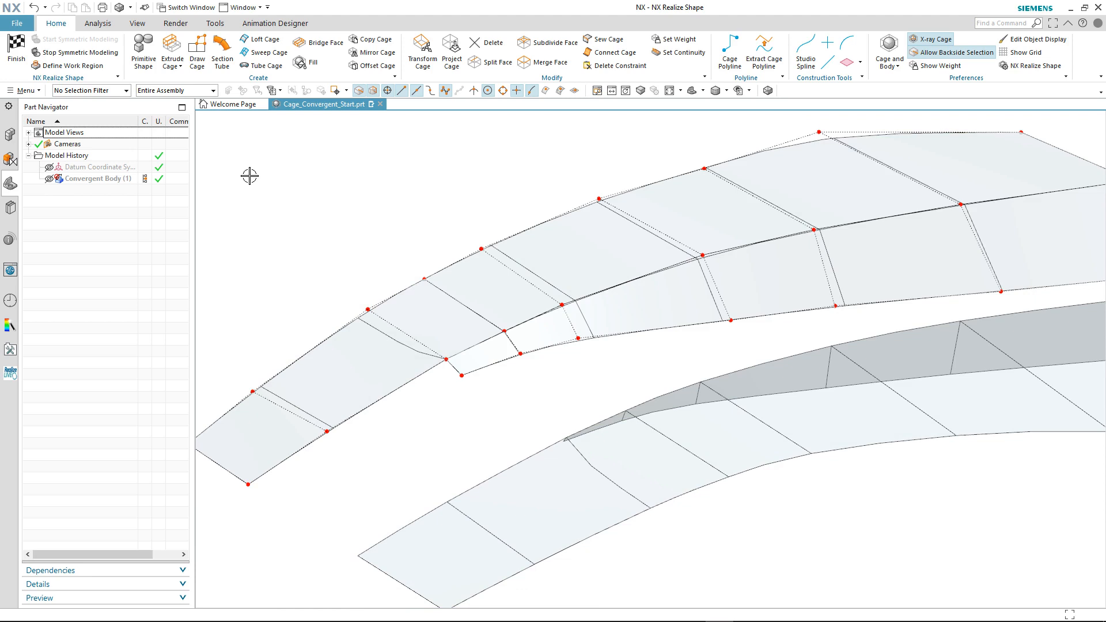
{"action": "middle_click_drag", "start_coordinate": [249, 176], "coordinate": [253, 171], "text": "shift"}
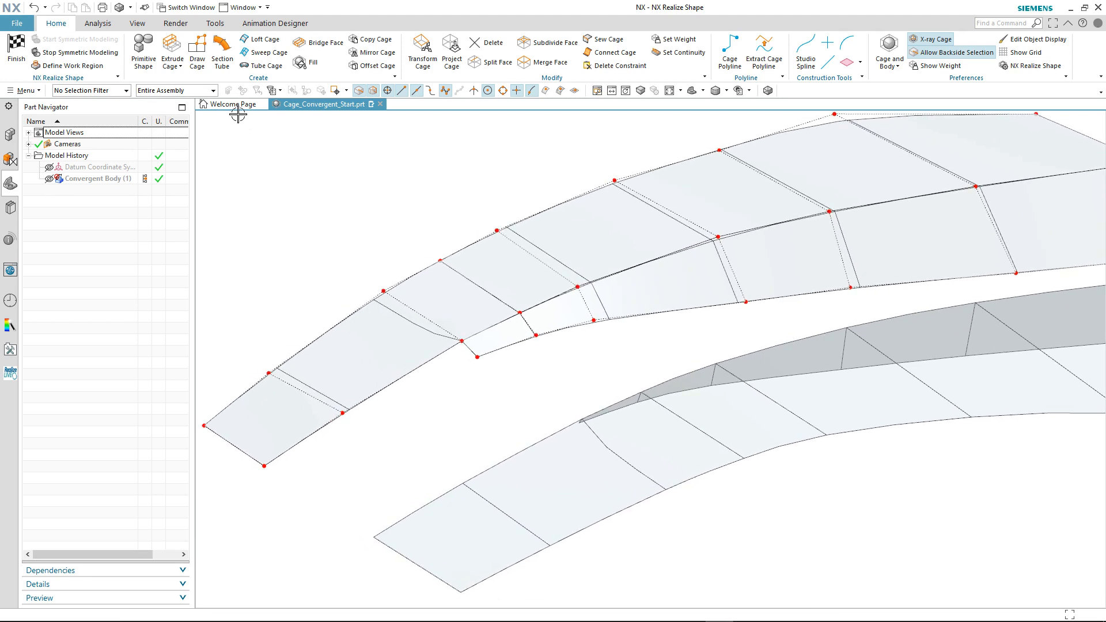
Fill the gap between the mirrored strips at the narrow end from its two open inner edges, connecting symmetrically with sharp continuity.
{"action": "left_click", "coordinate": [299, 62]}
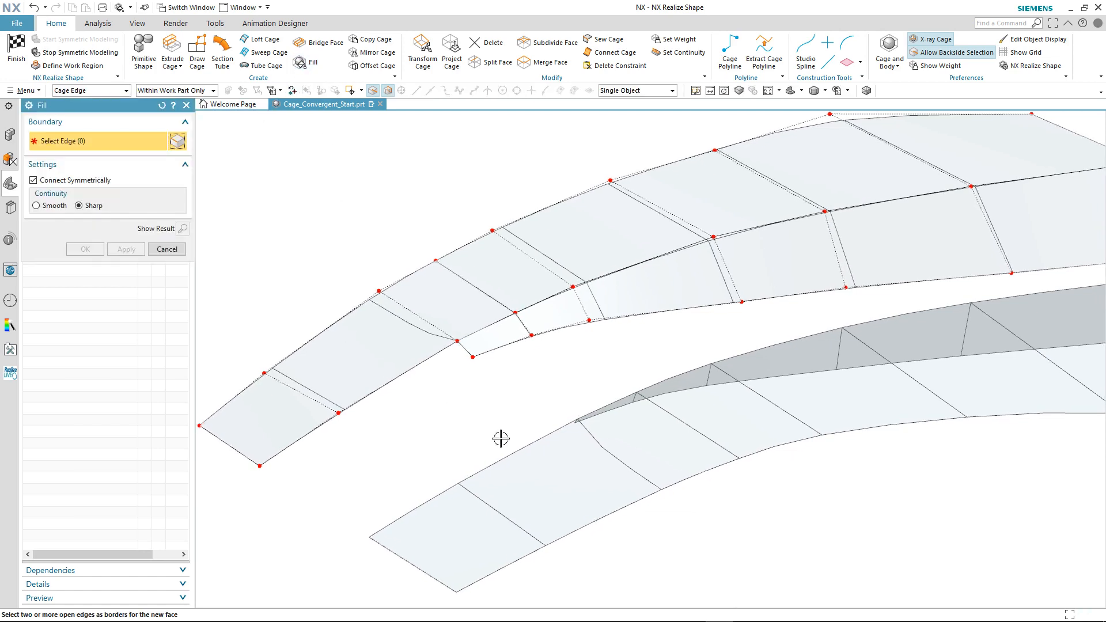
{"action": "middle_click_drag", "start_coordinate": [500, 438], "coordinate": [519, 407]}
{"action": "left_click", "coordinate": [361, 375]}
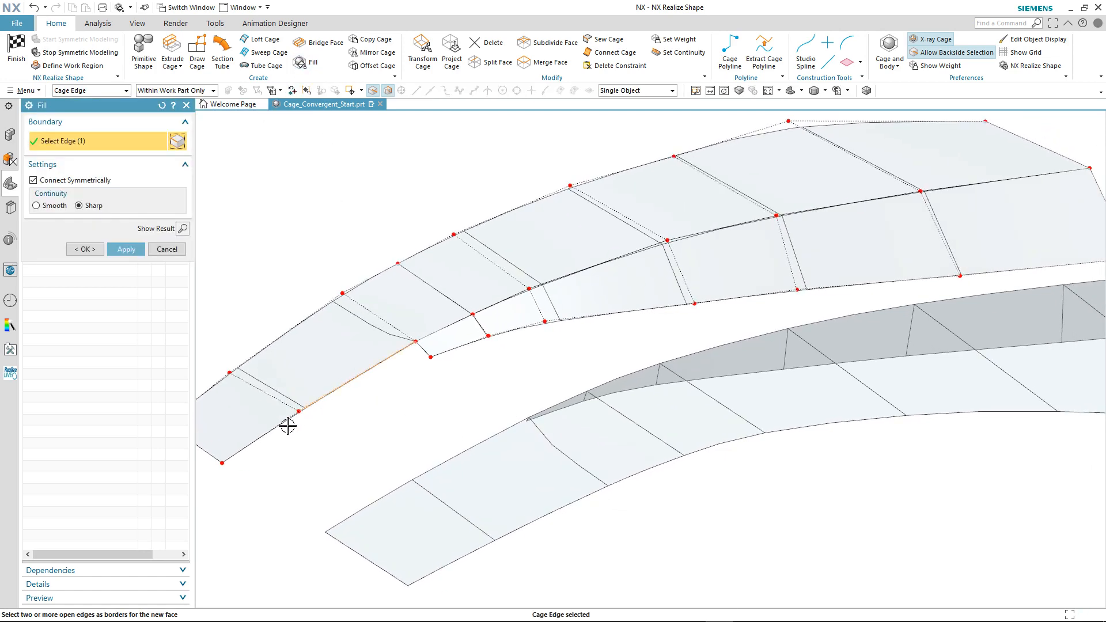
{"action": "left_click", "coordinate": [143, 250]}
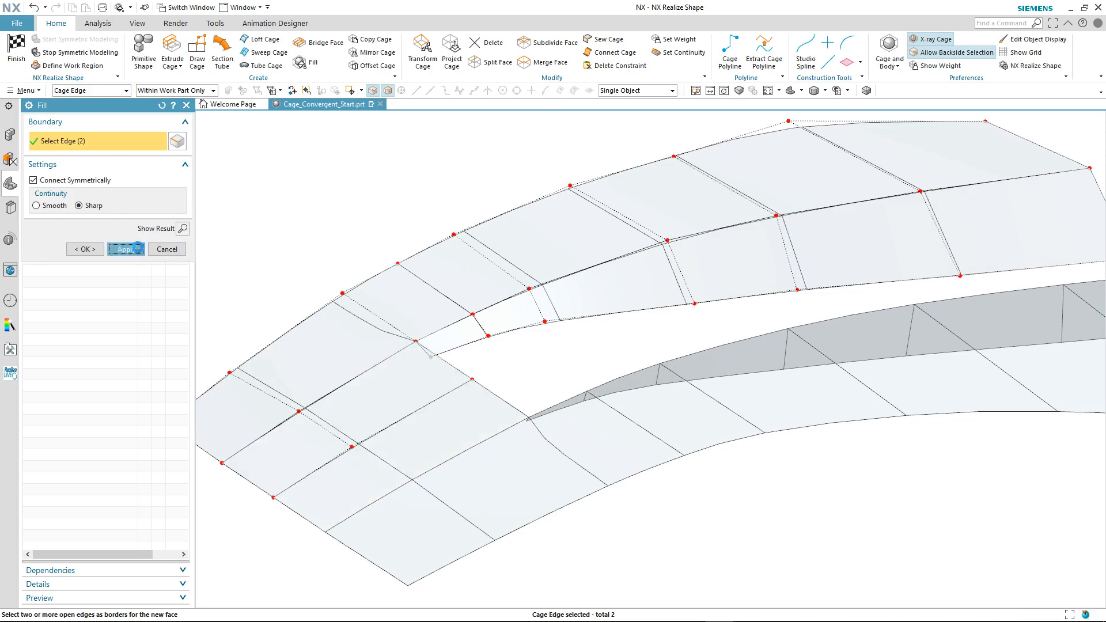
Fill the channel floor from the wall's six open lower edges, connecting symmetrically with sharp continuity.
{"action": "middle_click_drag", "start_coordinate": [230, 242], "coordinate": [477, 286]}
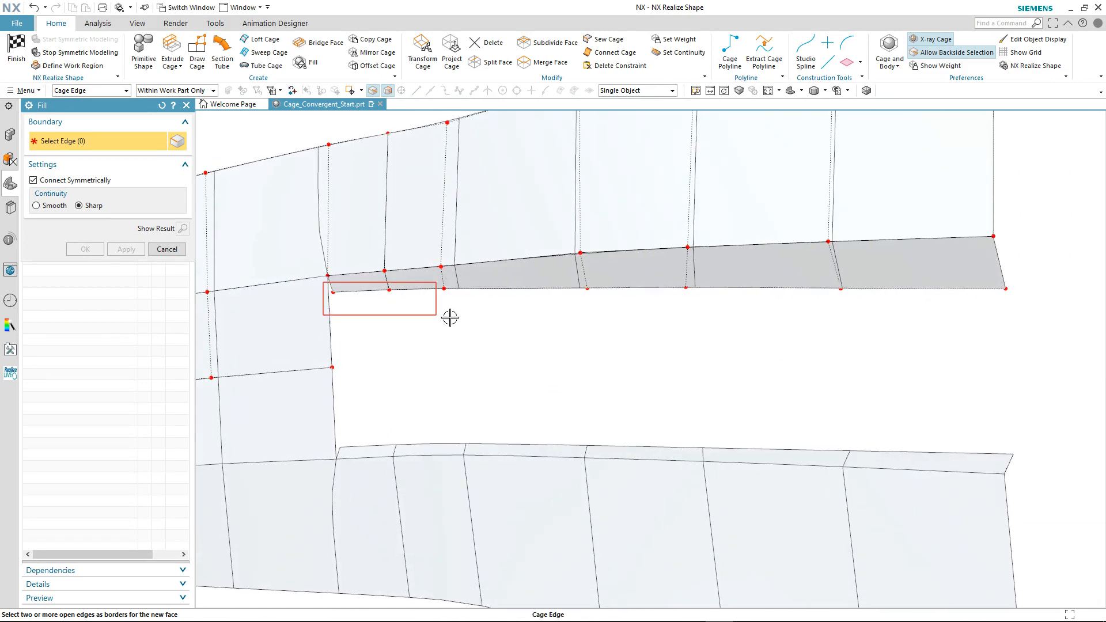
{"action": "left_click_drag", "start_coordinate": [450, 317], "coordinate": [1040, 338]}
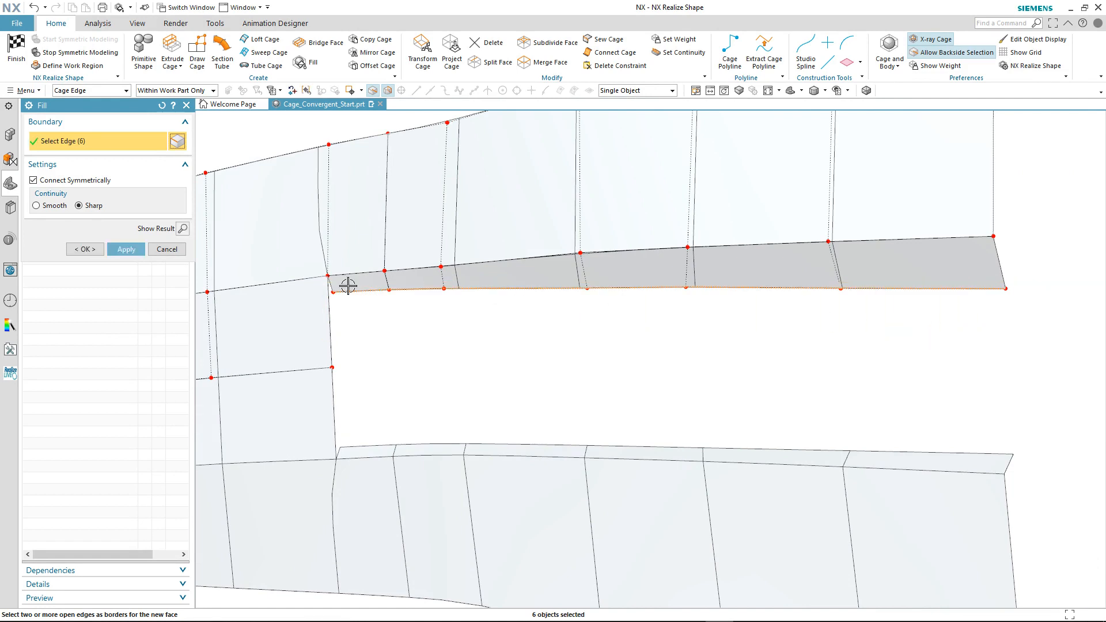
{"action": "left_click", "coordinate": [126, 249]}
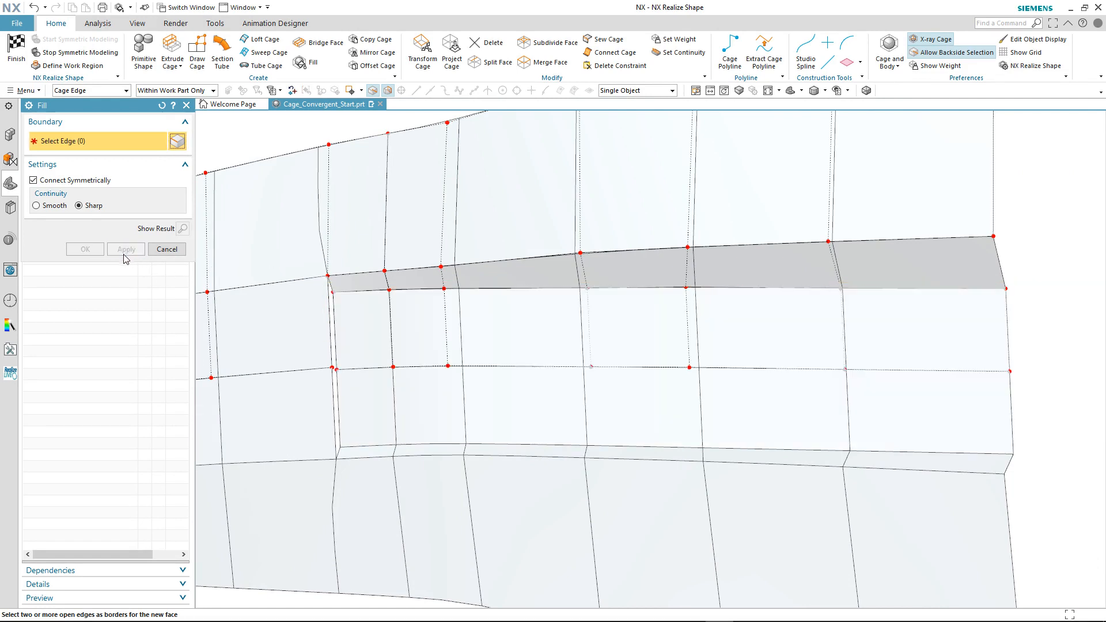
{"action": "left_click", "coordinate": [166, 249]}
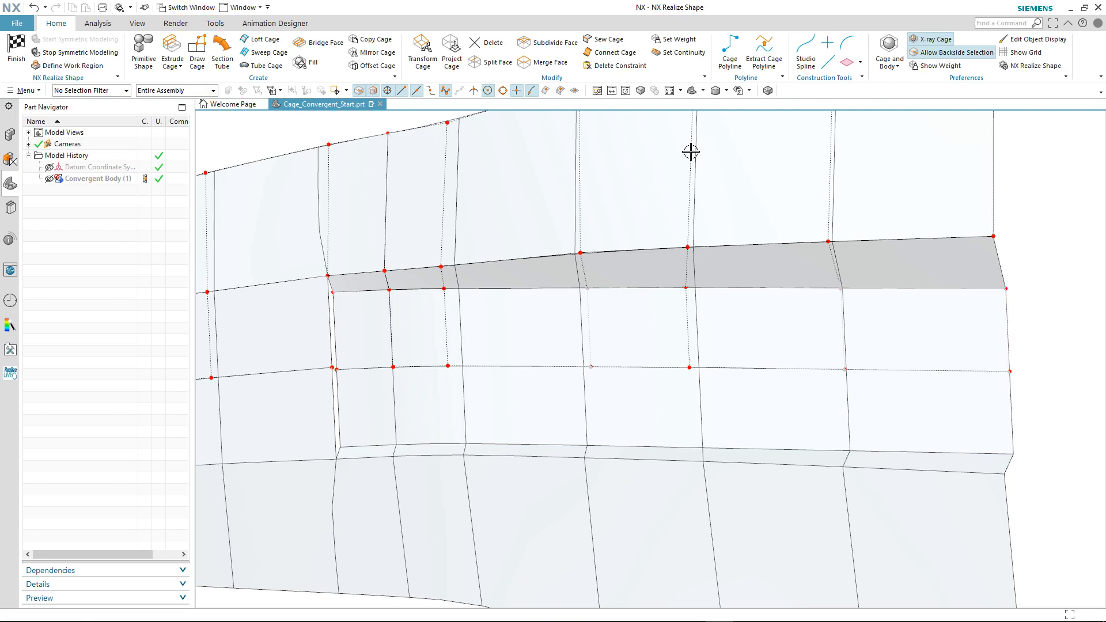
Show facet edges and the convergent body, reorient the transform tool, and move the two centreline cage vertices at the channel's closed end to match the facets.
{"action": "left_click", "coordinate": [766, 92]}
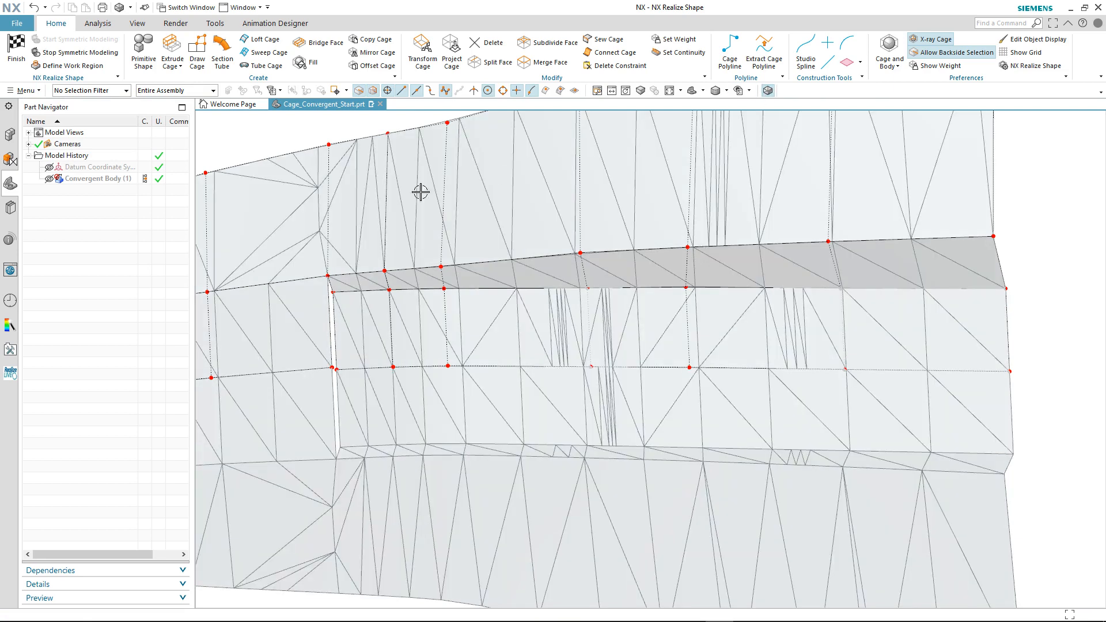
{"action": "left_click", "coordinate": [51, 179]}
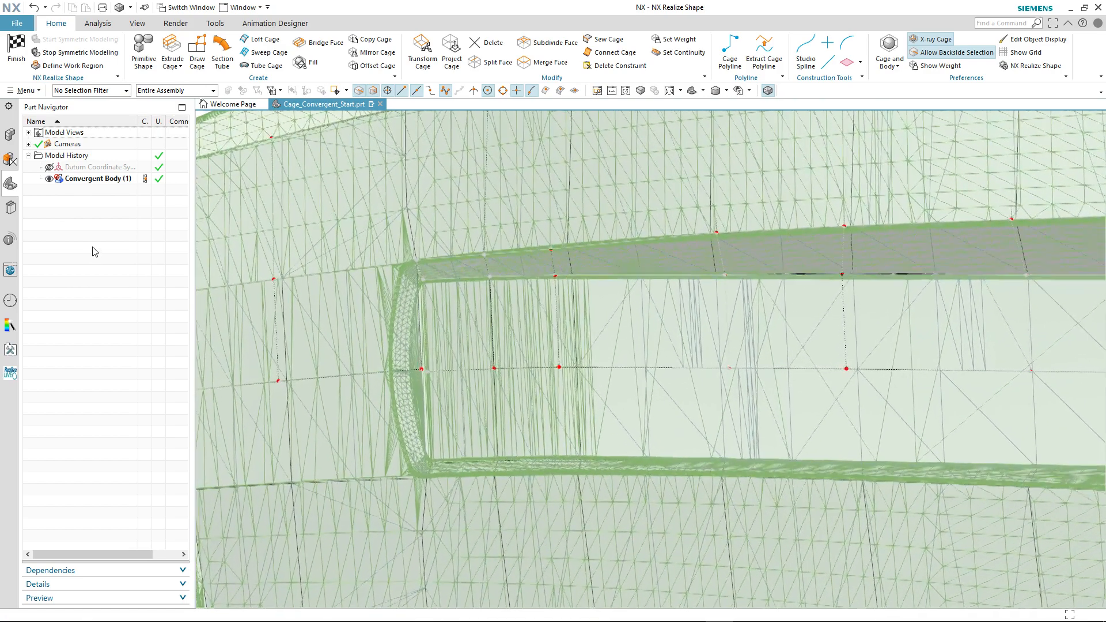
{"action": "left_click", "coordinate": [422, 49]}
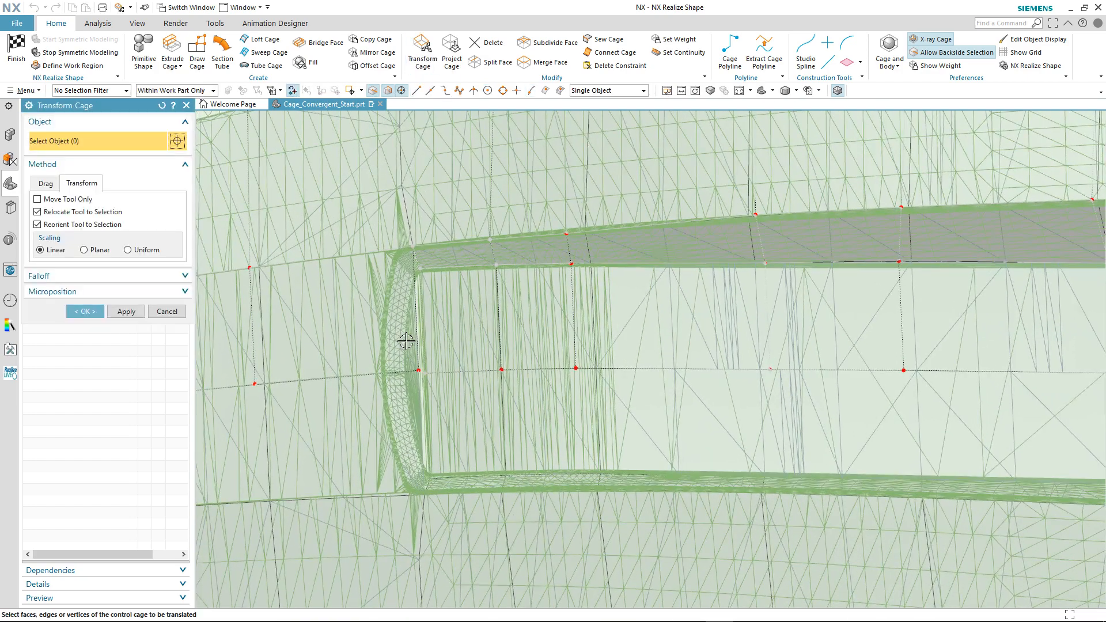
{"action": "left_click", "coordinate": [454, 387]}
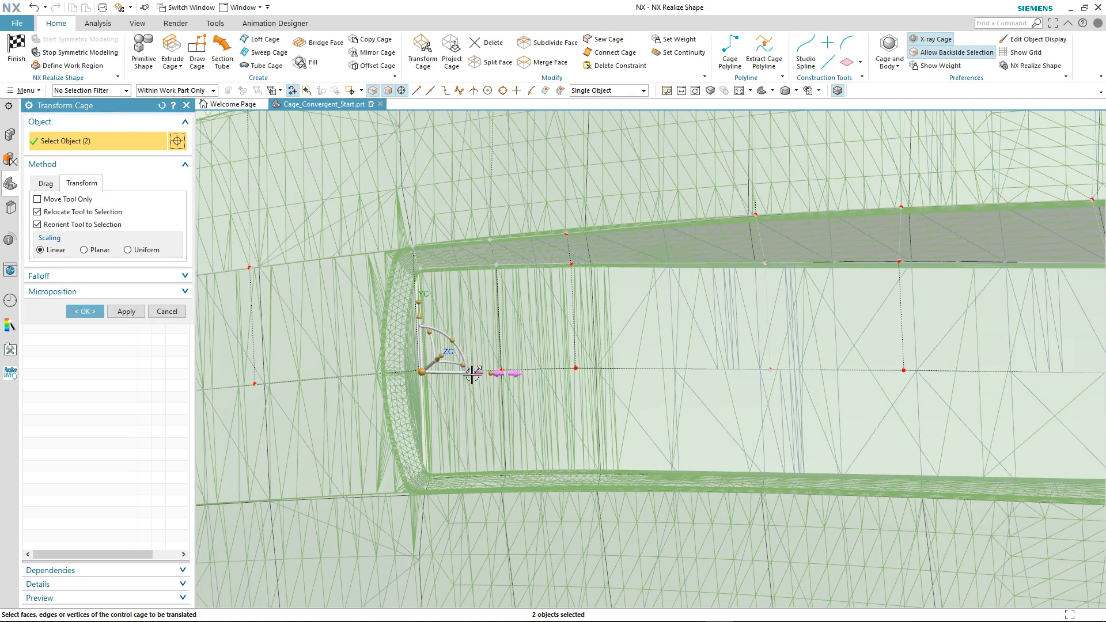
{"action": "middle_click_drag", "start_coordinate": [464, 406], "coordinate": [432, 383]}
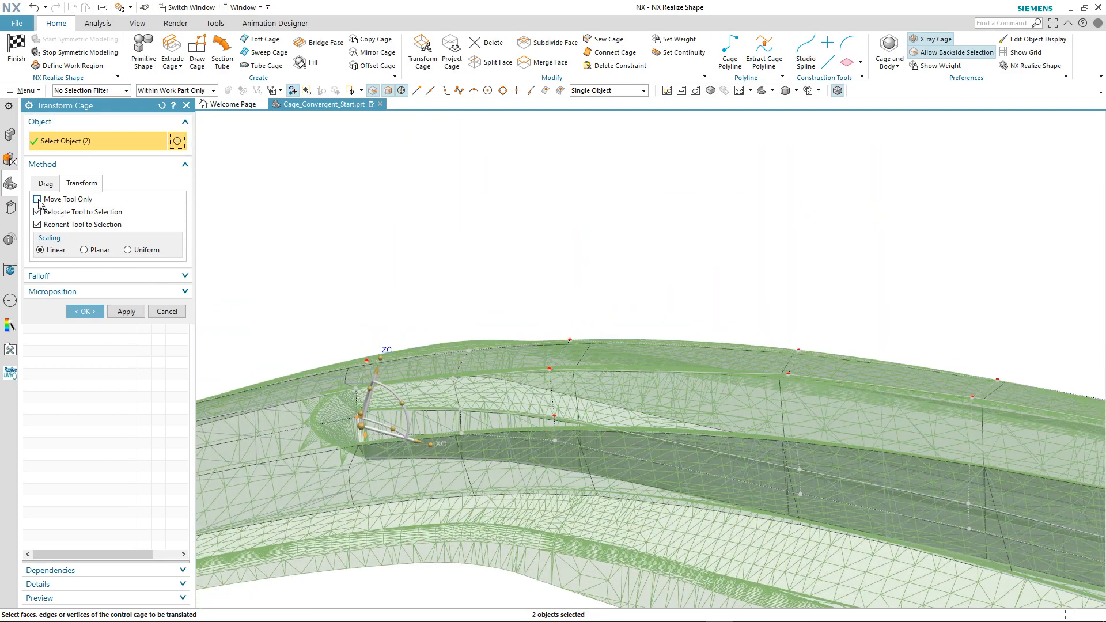
{"action": "left_click", "coordinate": [38, 202]}
{"action": "left_click_drag", "start_coordinate": [403, 403], "coordinate": [395, 370]}
{"action": "scroll", "coordinate": [426, 294], "scroll_direction": "up", "scroll_amount": 3}
{"action": "left_click", "coordinate": [39, 200]}
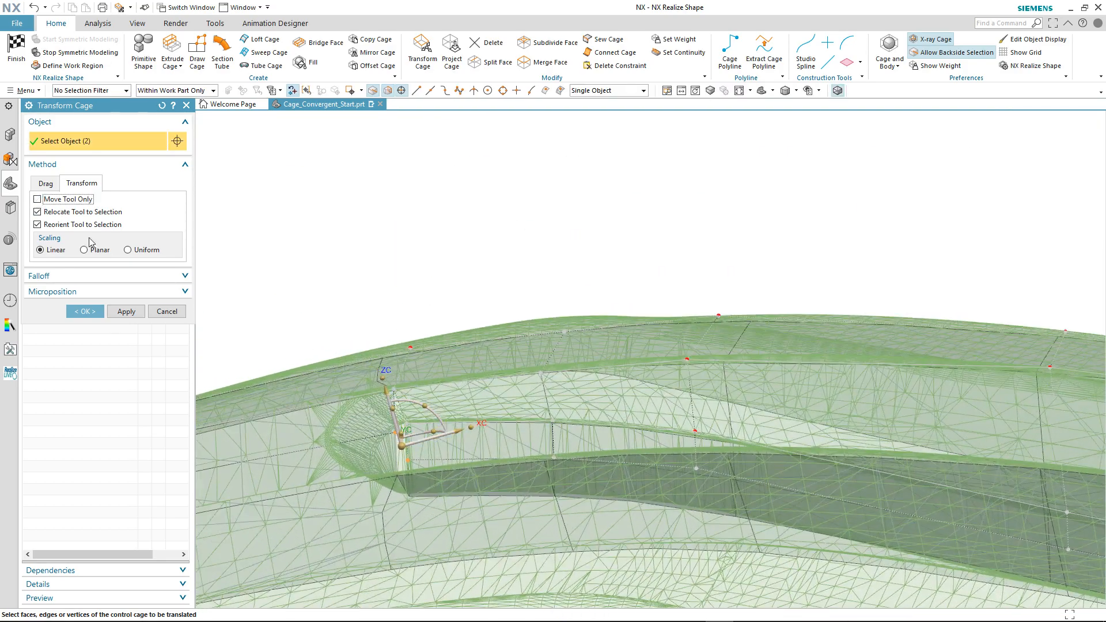
{"action": "middle_click_drag", "start_coordinate": [395, 444], "coordinate": [378, 383]}
{"action": "left_click_drag", "start_coordinate": [417, 334], "coordinate": [375, 344]}
Shift the upper and floor corner vertices at the channel's closed end along XC to match the facets, and finish the cage editing.
{"action": "left_click", "coordinate": [425, 186]}
{"action": "left_click_drag", "start_coordinate": [482, 179], "coordinate": [453, 179]}
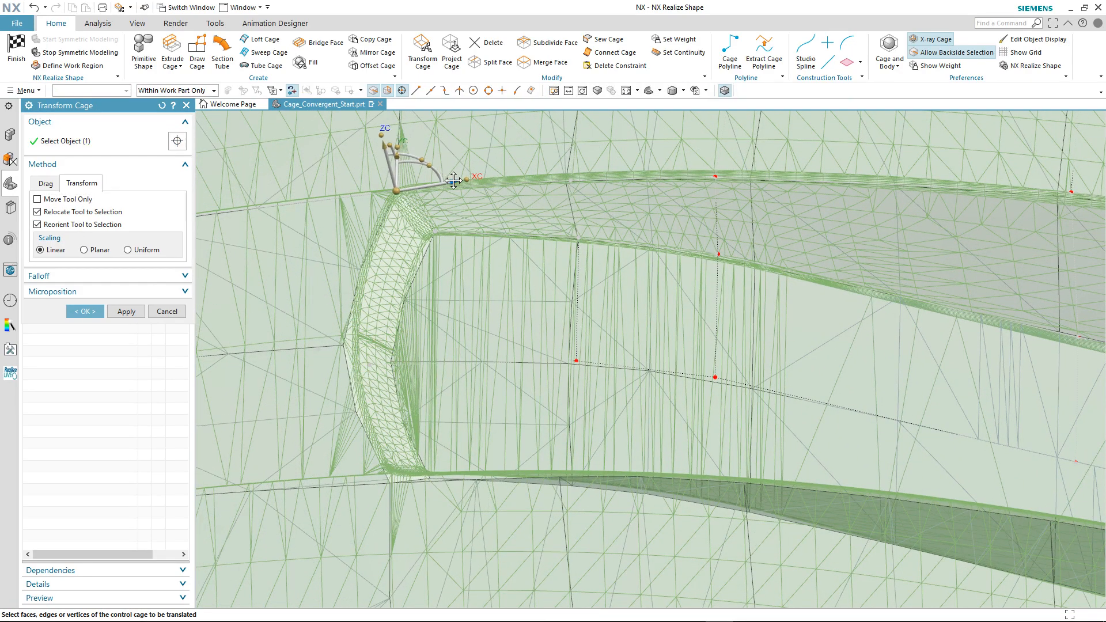
{"action": "left_click", "coordinate": [323, 349]}
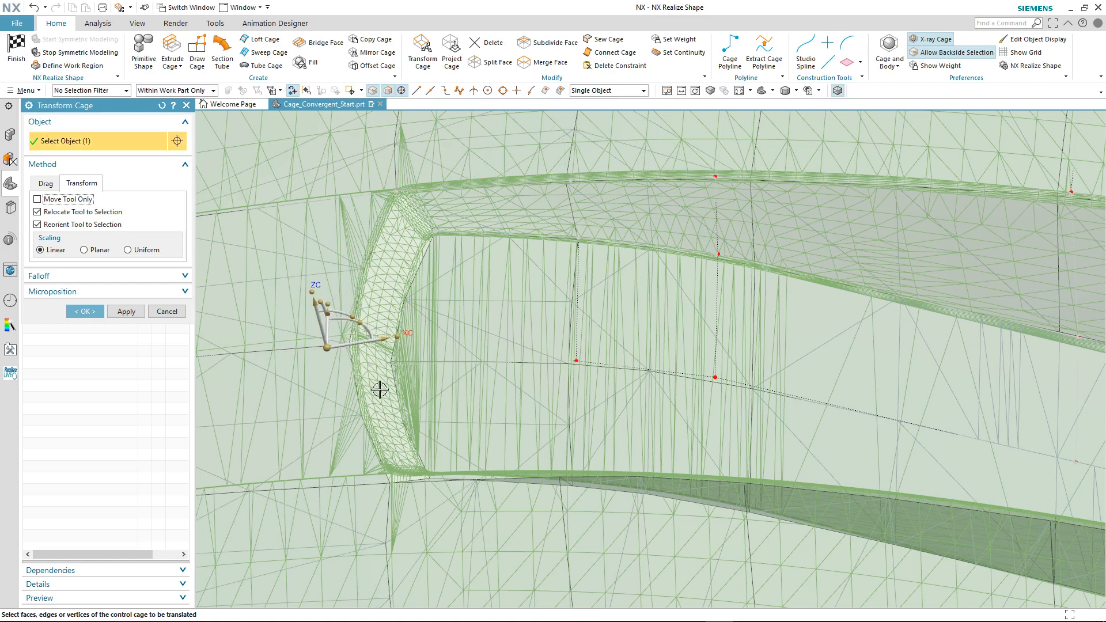
{"action": "left_click", "coordinate": [434, 232]}
{"action": "left_click_drag", "start_coordinate": [490, 222], "coordinate": [485, 223]}
{"action": "left_click", "coordinate": [86, 311]}
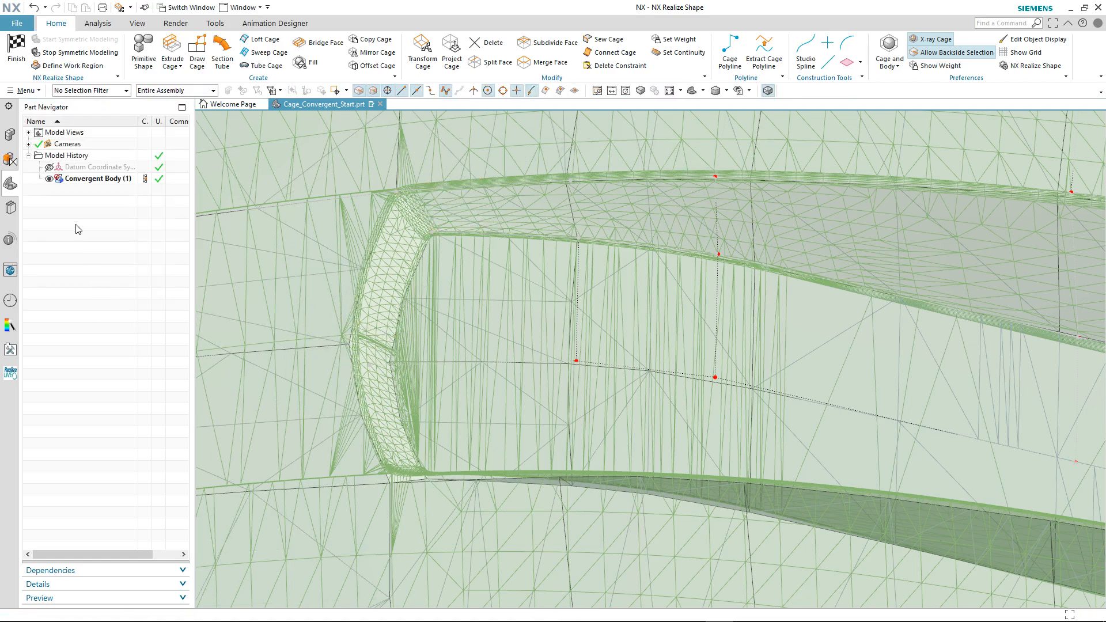
{"action": "left_click", "coordinate": [16, 50]}
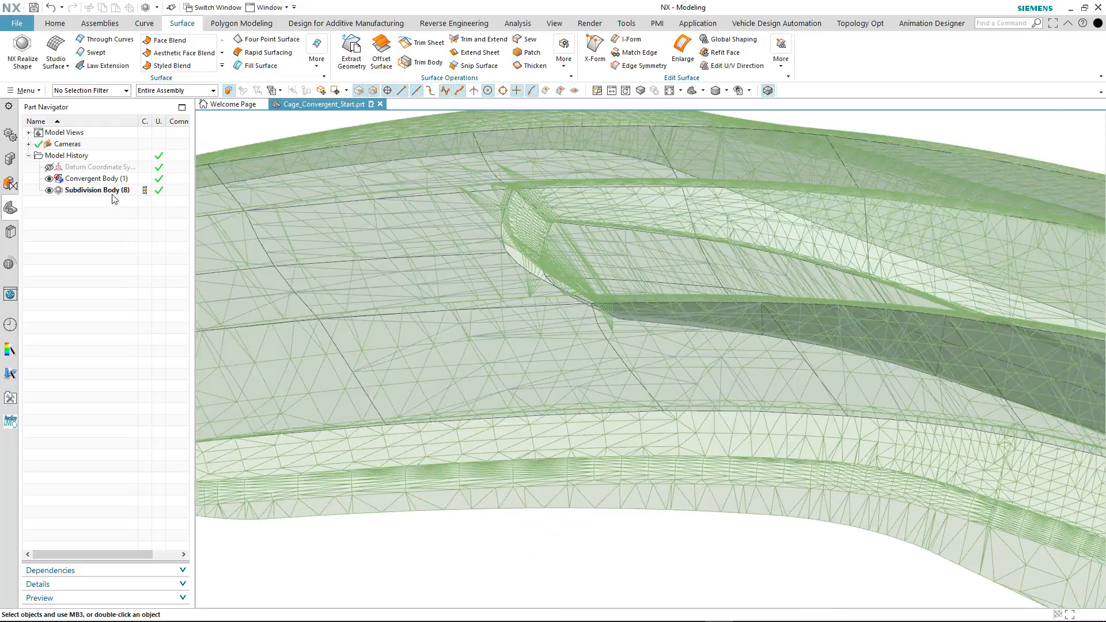
Reopen the subdivision body and adjust the upper surface's centreline cage vertex behind the channel's closed end.
{"action": "double_click", "coordinate": [112, 191]}
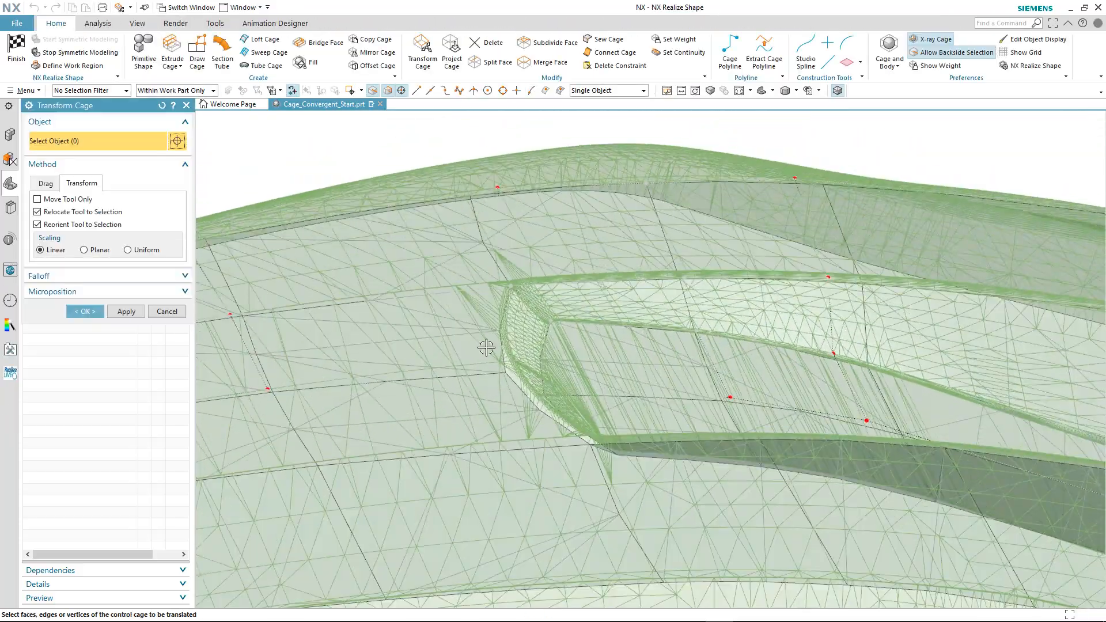
{"action": "left_click", "coordinate": [485, 369]}
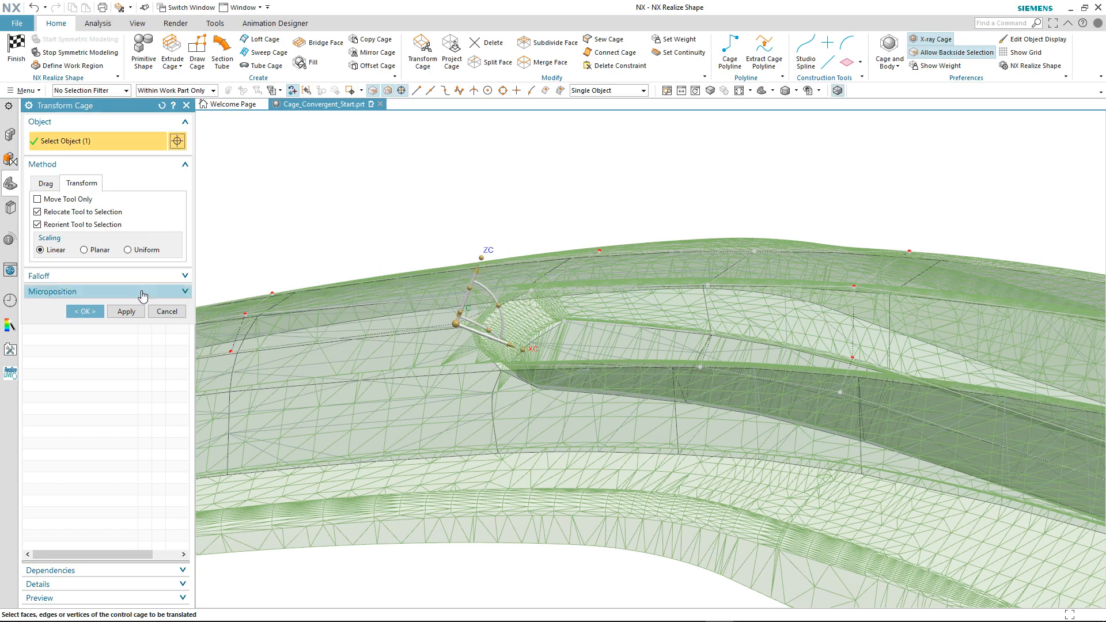
{"action": "left_click", "coordinate": [91, 312]}
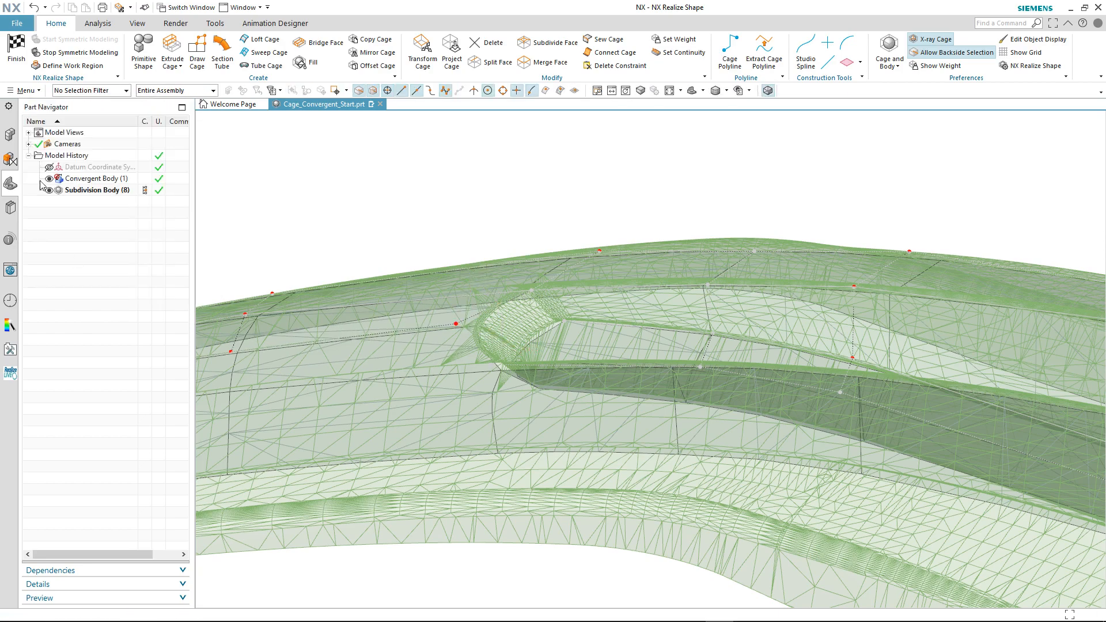
Finish the cage editing, turn off the facet edges and hide the convergent body.
{"action": "key", "text": "ctrl+q"}
{"action": "left_click", "coordinate": [768, 92]}
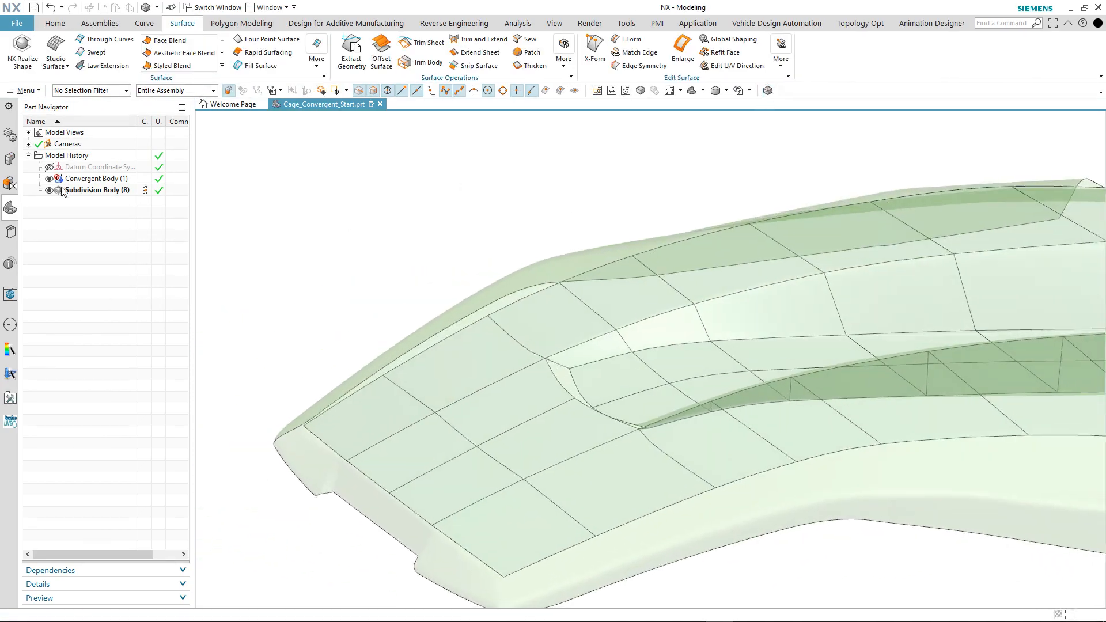
{"action": "left_click", "coordinate": [50, 179]}
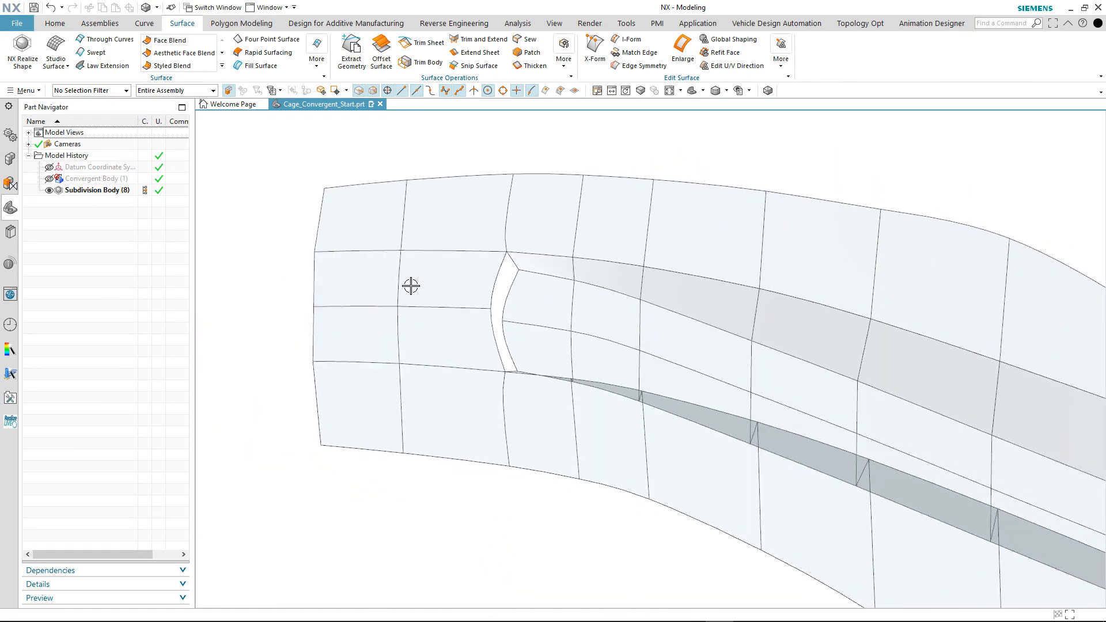
Create a Fill Surface over the curved gap at the channel's closed end from its six boundary edges, using G0 continuity and patching into the part.
{"action": "left_click", "coordinate": [255, 65]}
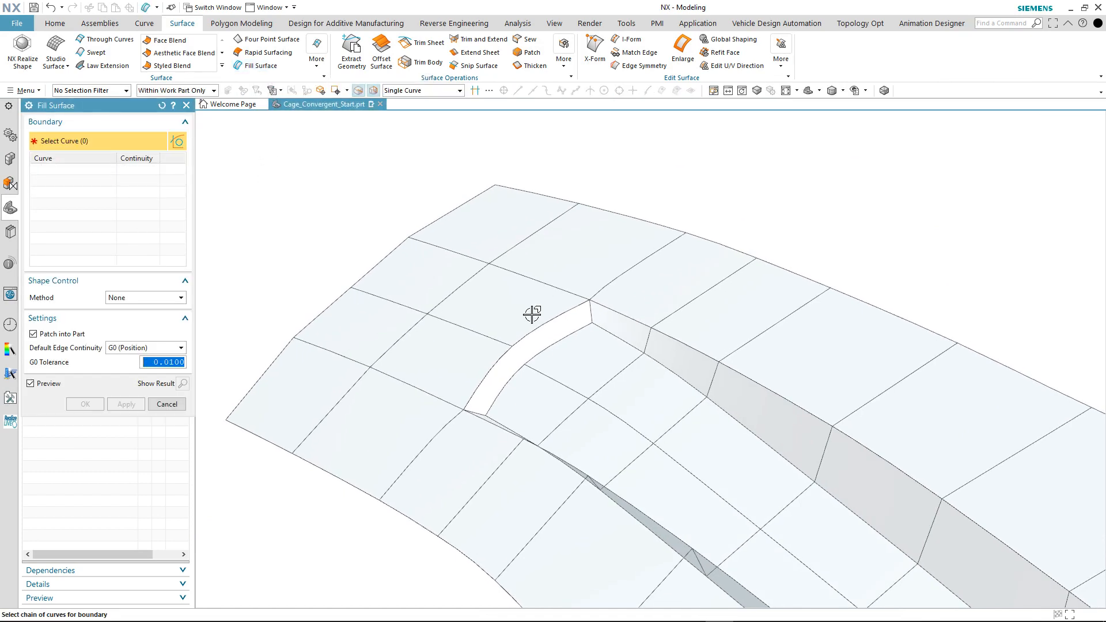
{"action": "left_click", "coordinate": [511, 346]}
{"action": "left_click", "coordinate": [495, 361]}
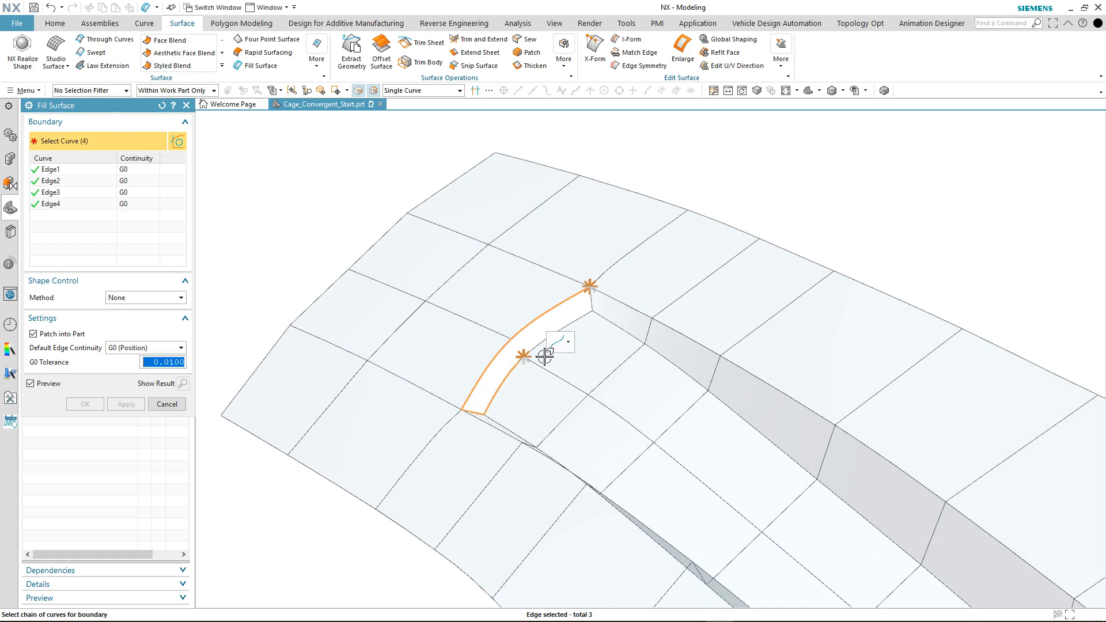
{"action": "left_click", "coordinate": [581, 309]}
{"action": "scroll", "coordinate": [596, 305], "scroll_direction": "up", "scroll_amount": 3}
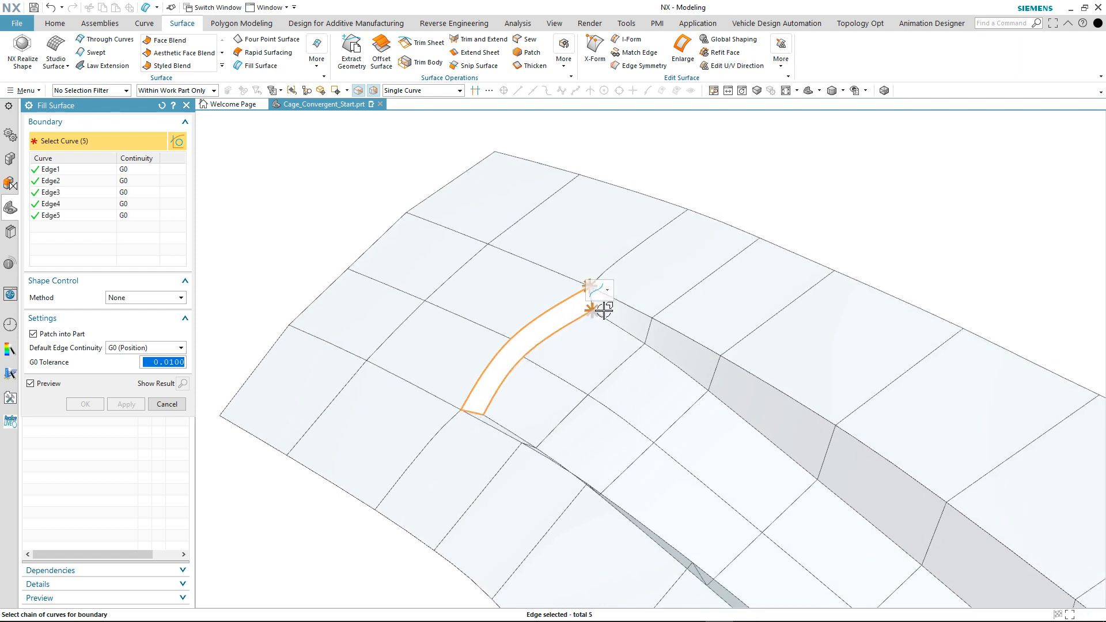
{"action": "left_click", "coordinate": [560, 251]}
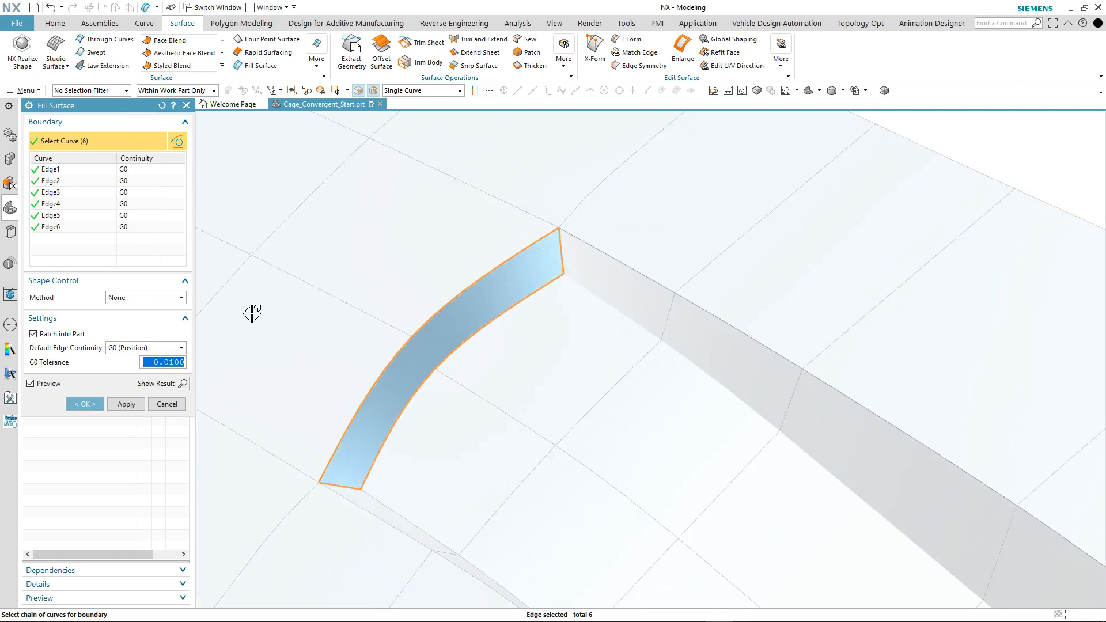
{"action": "left_click", "coordinate": [87, 404]}
Apply a 10 mm G1 edge blend to the two lengthwise creases between the narrow end and the channel's corners.
{"action": "middle_click_drag", "start_coordinate": [322, 277], "coordinate": [378, 225]}
{"action": "left_click", "coordinate": [55, 23]}
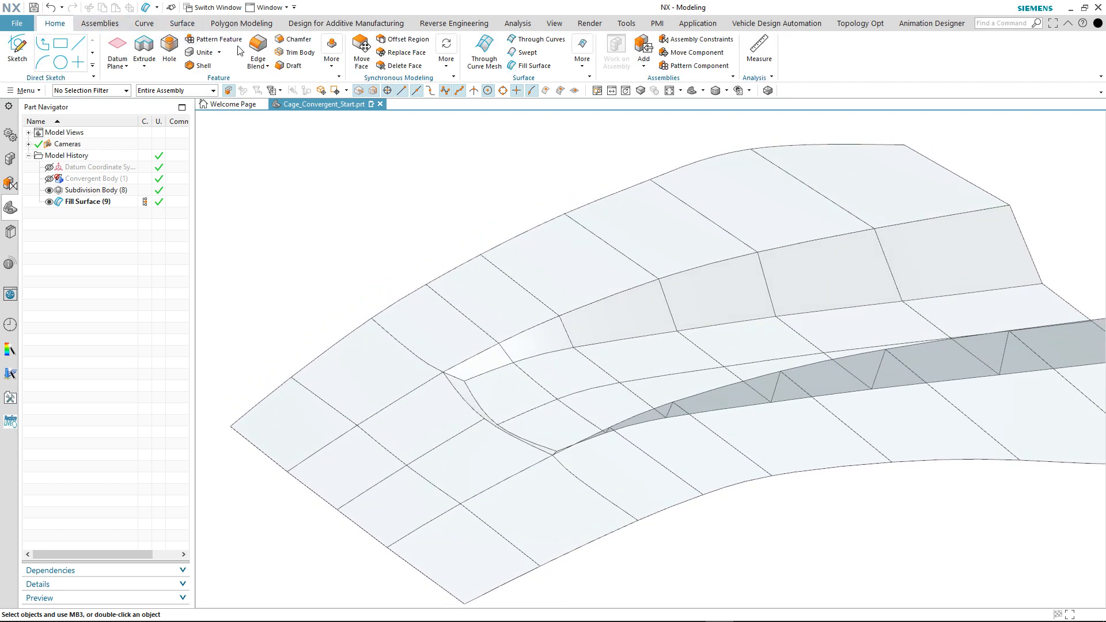
{"action": "left_click", "coordinate": [258, 49]}
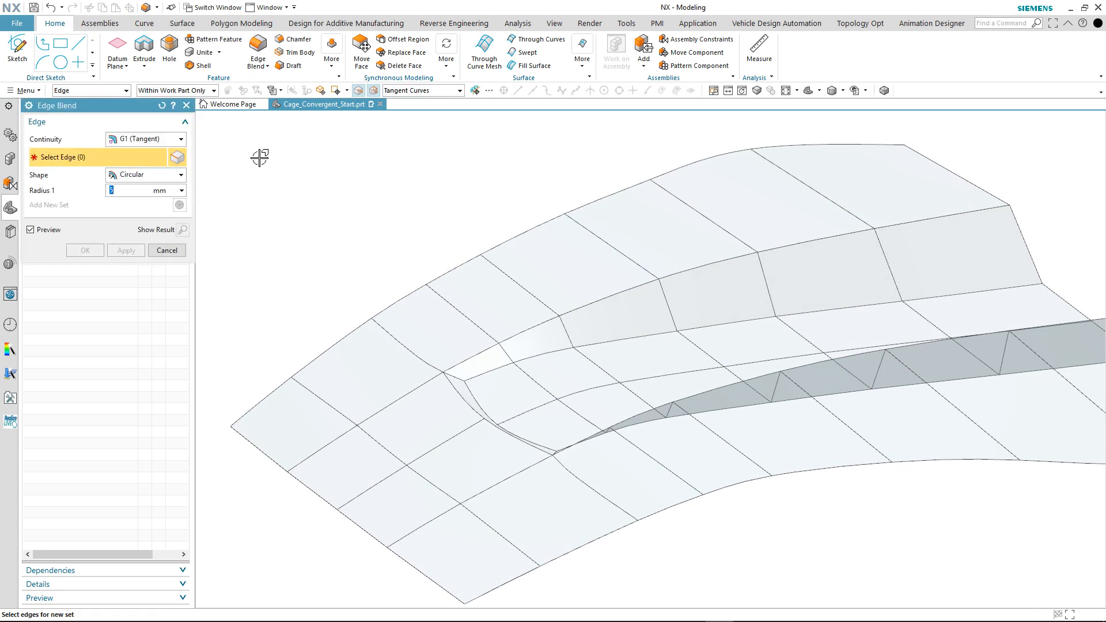
{"action": "left_click", "coordinate": [396, 398]}
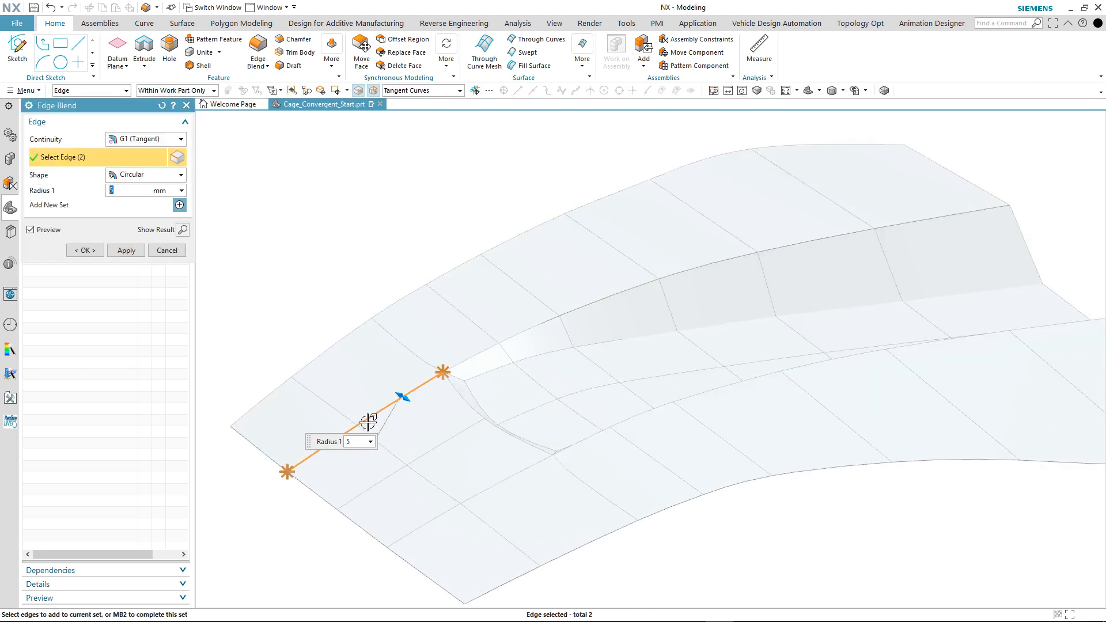
{"action": "left_click", "coordinate": [515, 476]}
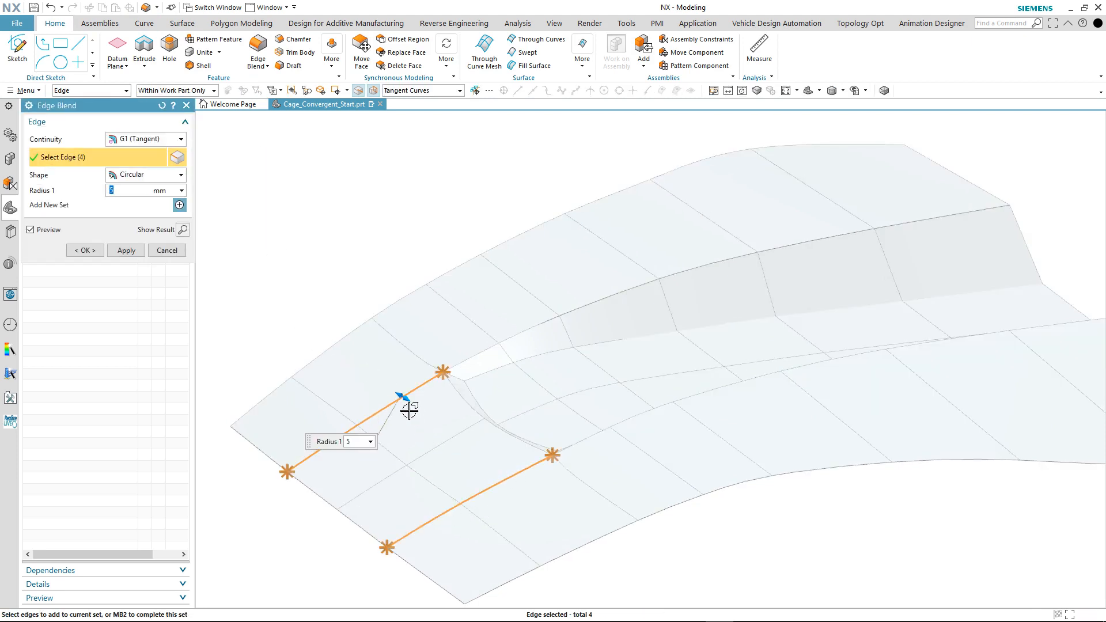
{"action": "mouse_move", "coordinate": [407, 399]}
{"action": "left_mouse_down"}
{"action": "mouse_move", "coordinate": [414, 406]}
{"action": "mouse_move", "coordinate": [403, 396]}
{"action": "left_mouse_up"}
{"action": "left_click", "coordinate": [124, 251]}
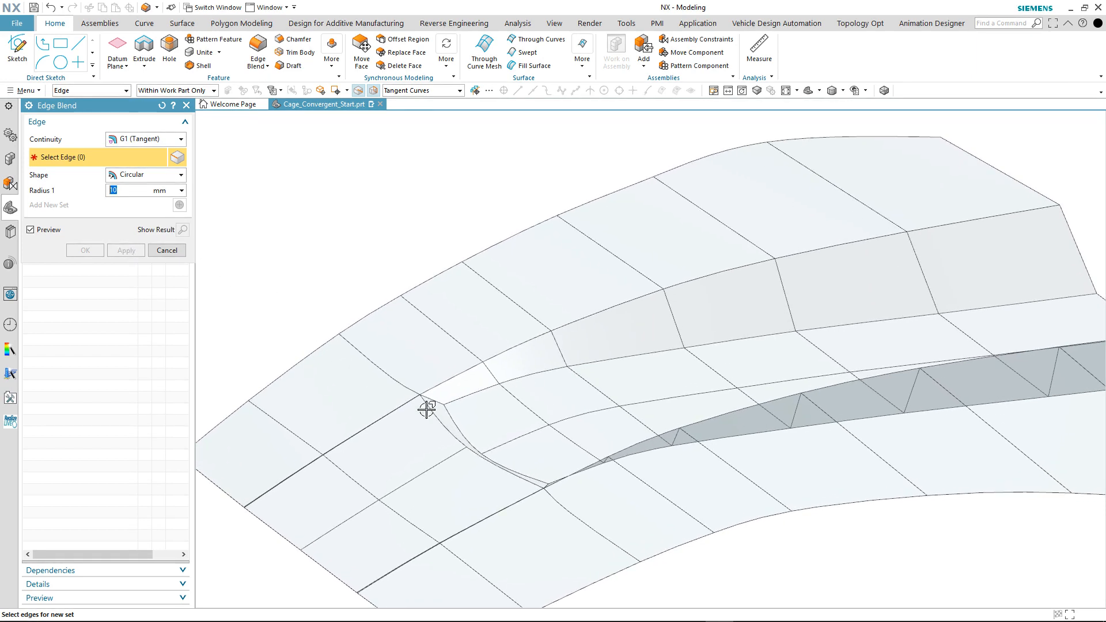
Apply a 35 mm edge blend to the two short corner edges at the channel's closed end.
{"action": "left_click", "coordinate": [443, 401]}
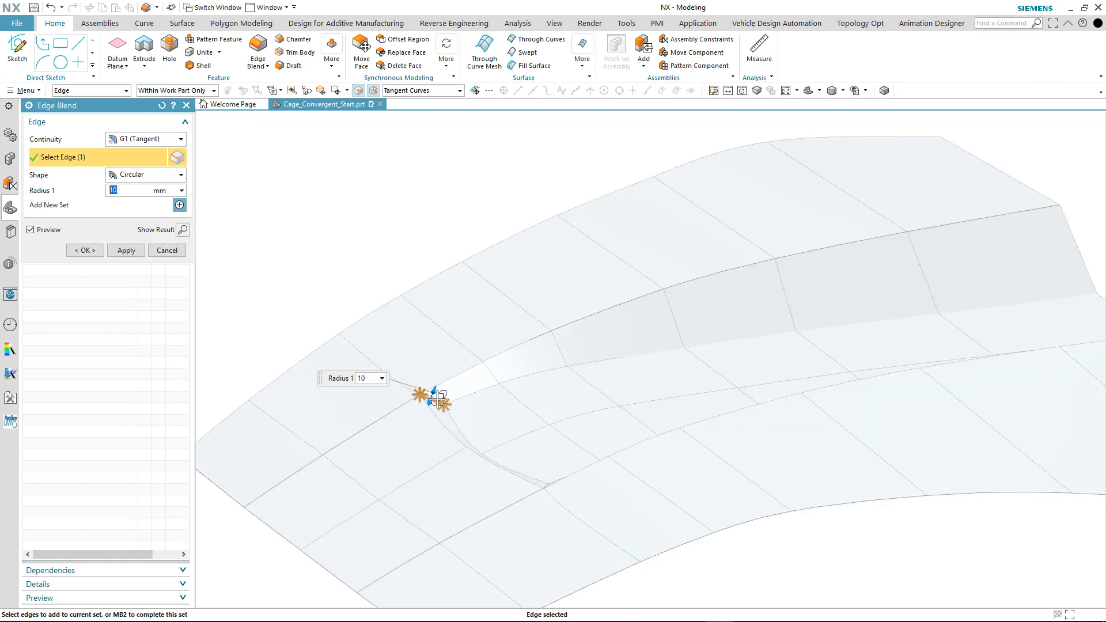
{"action": "left_click", "coordinate": [538, 527]}
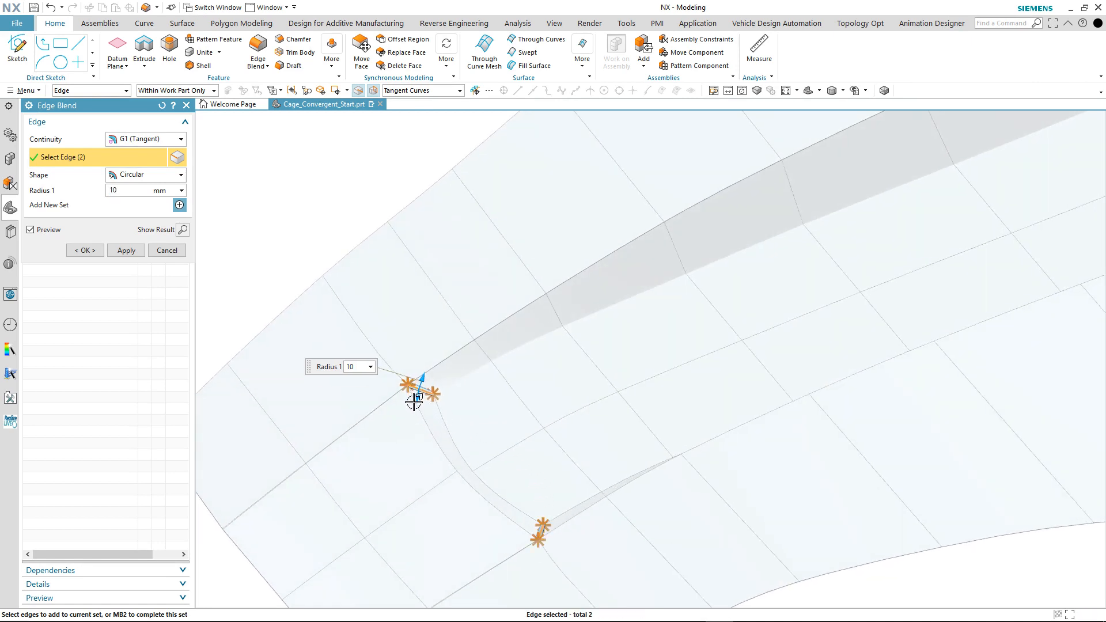
{"action": "left_click_drag", "start_coordinate": [413, 402], "coordinate": [411, 413]}
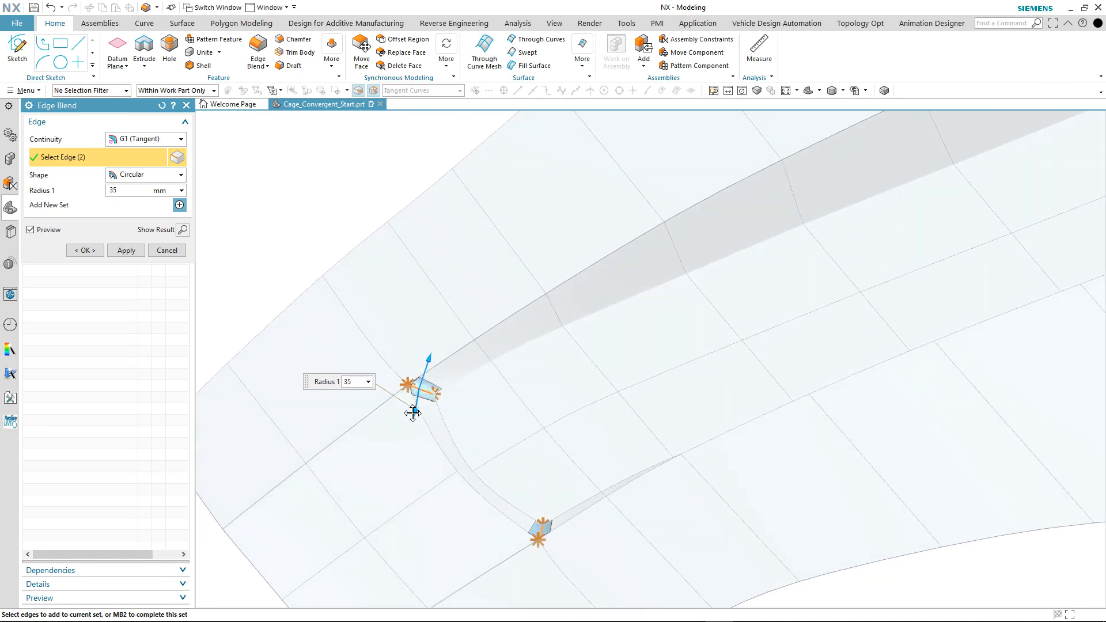
{"action": "left_click", "coordinate": [120, 252]}
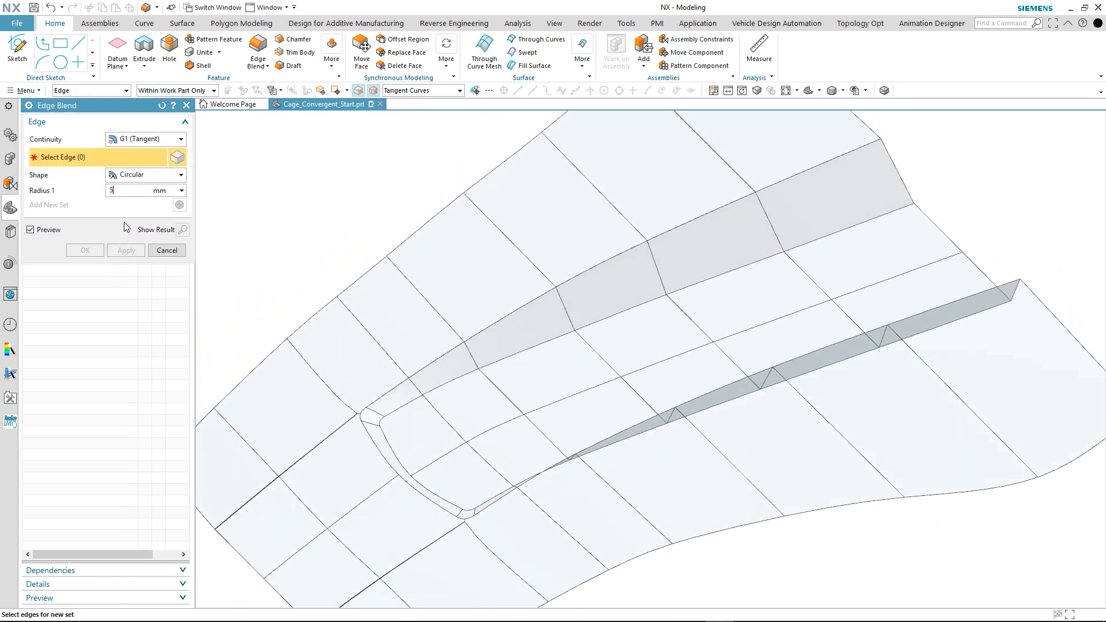
Blend the channel's upper and lower edge chains with an 8 mm radius and show the convergent body over the finished surface.
{"action": "left_click", "coordinate": [502, 317]}
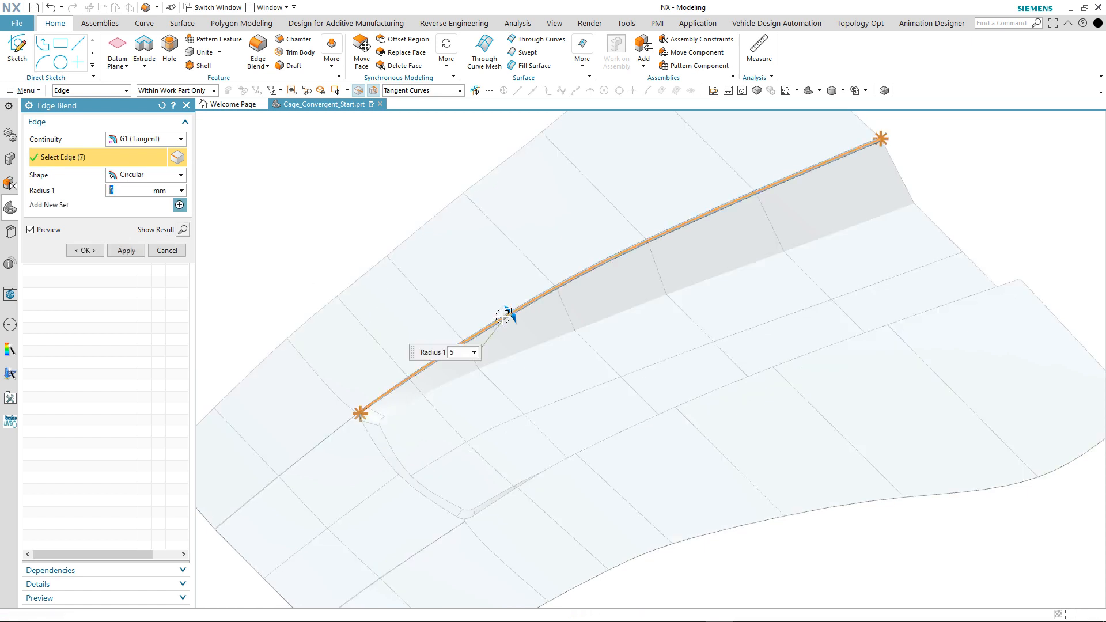
{"action": "left_click", "coordinate": [380, 451]}
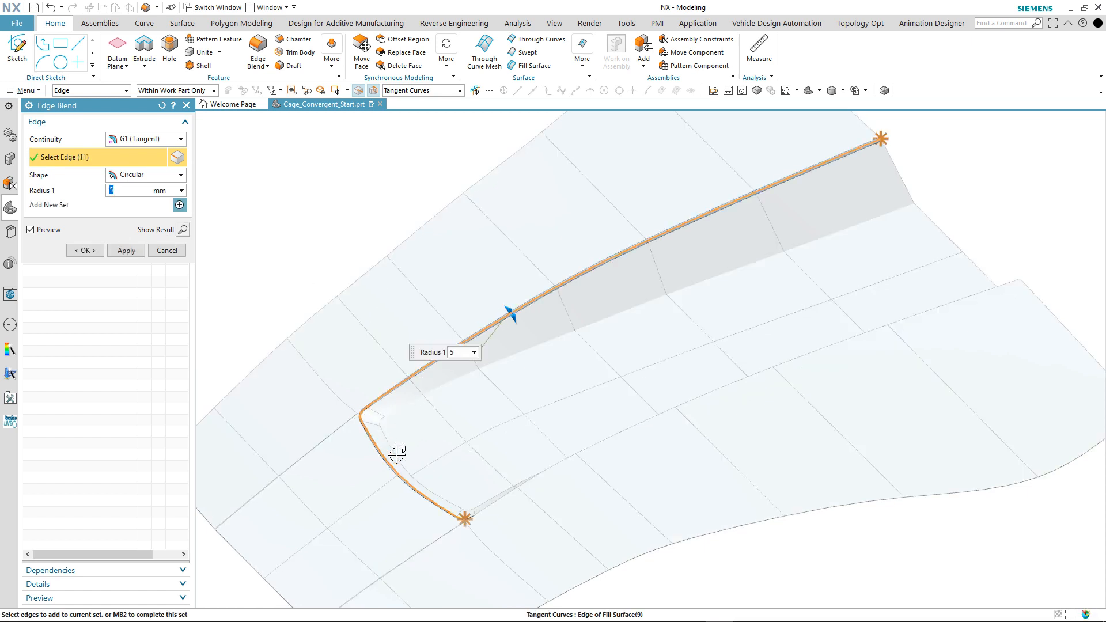
{"action": "left_click", "coordinate": [506, 496]}
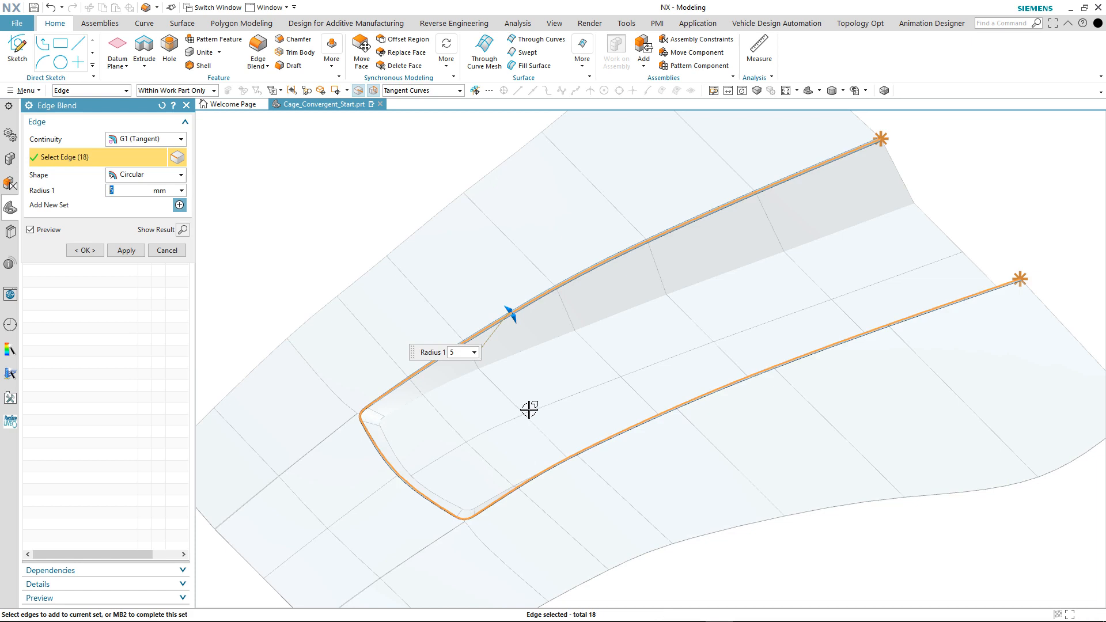
{"action": "left_click", "coordinate": [451, 384]}
{"action": "middle_click_drag", "start_coordinate": [383, 316], "coordinate": [307, 246]}
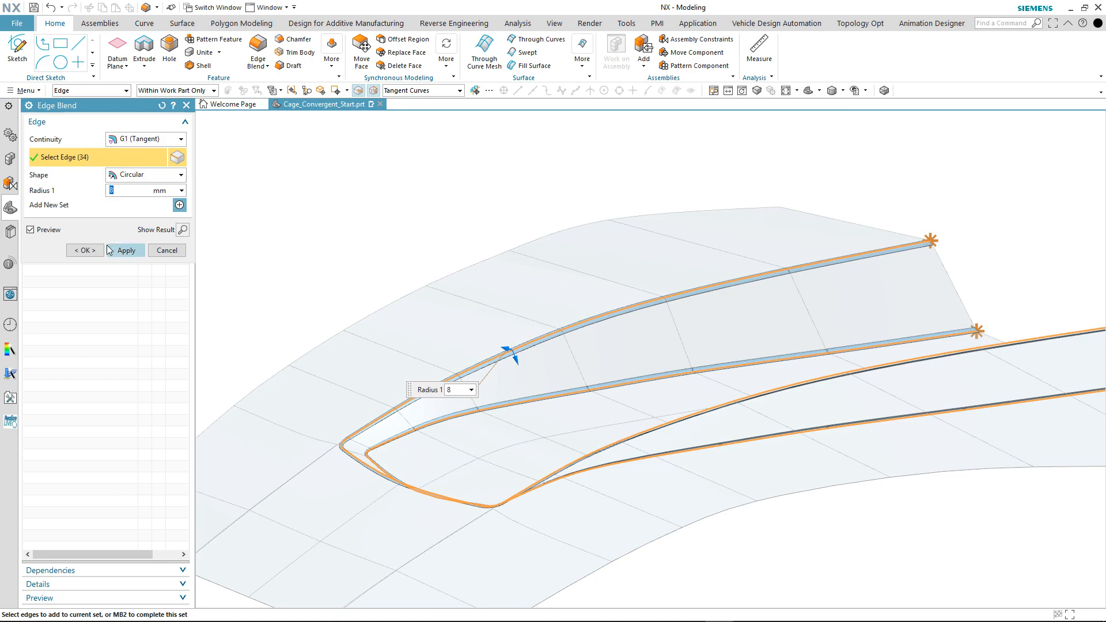
{"action": "left_click", "coordinate": [87, 251]}
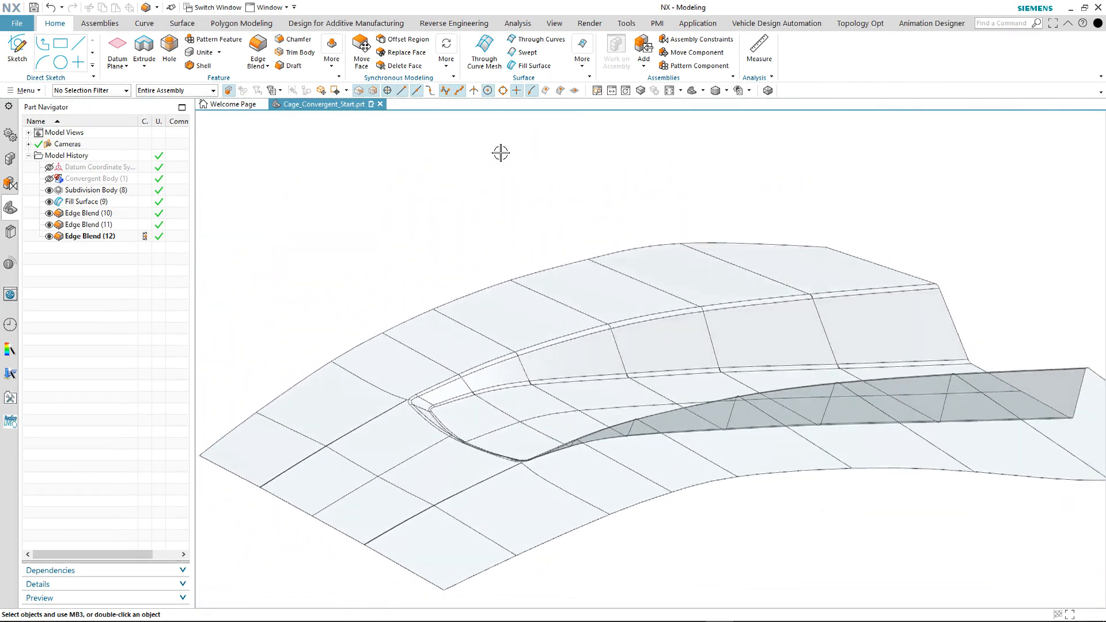
{"action": "left_click", "coordinate": [53, 180]}
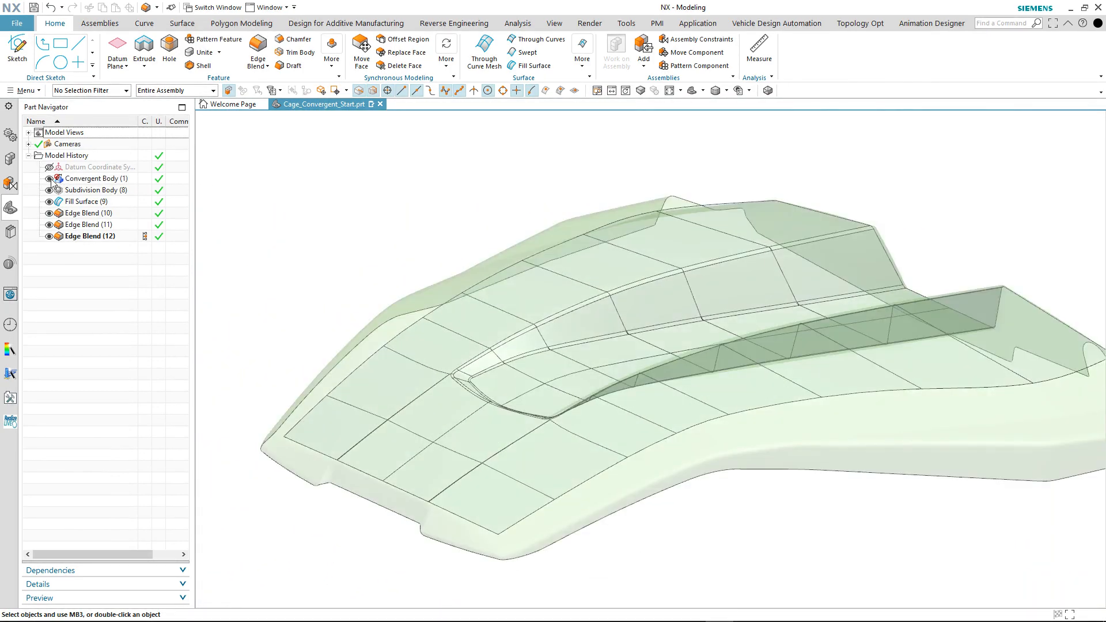